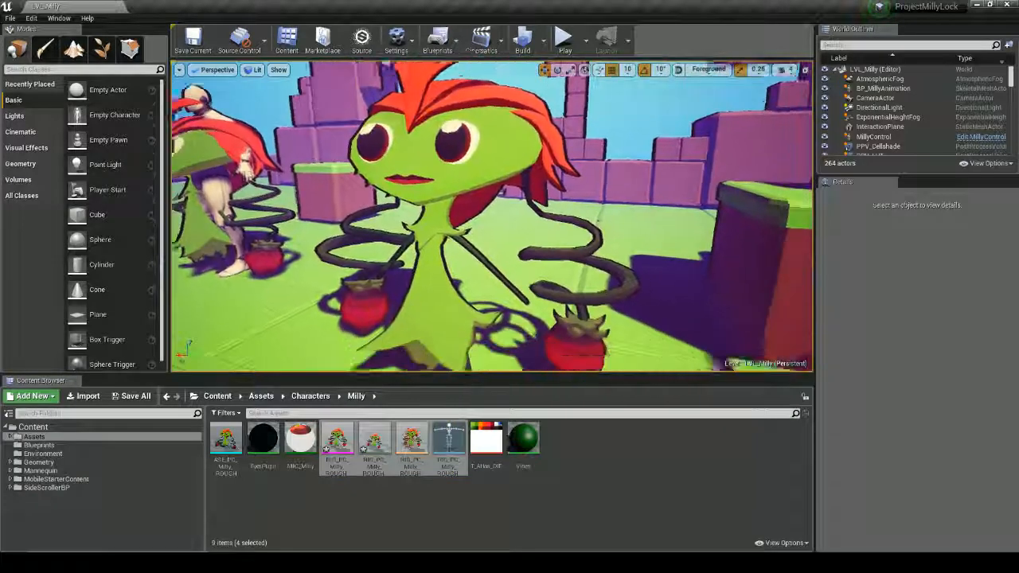
- Open the RIG_PC_Milly_ROUGH_BOTH skeletal mesh from the Milly folder and view its skeleton
{"action": "left_click", "coordinate": [337, 450]}
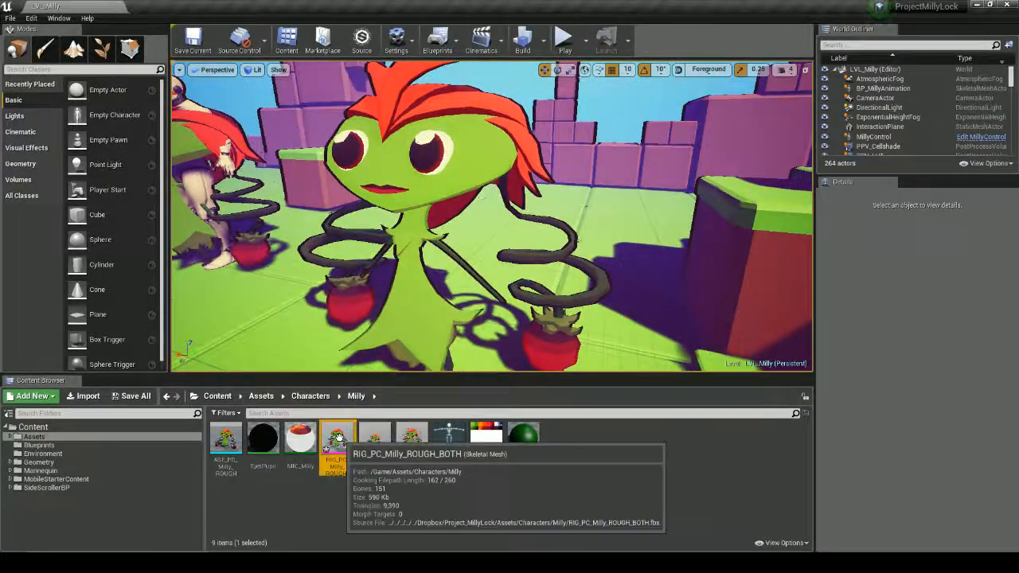
{"action": "double_click", "coordinate": [338, 445]}
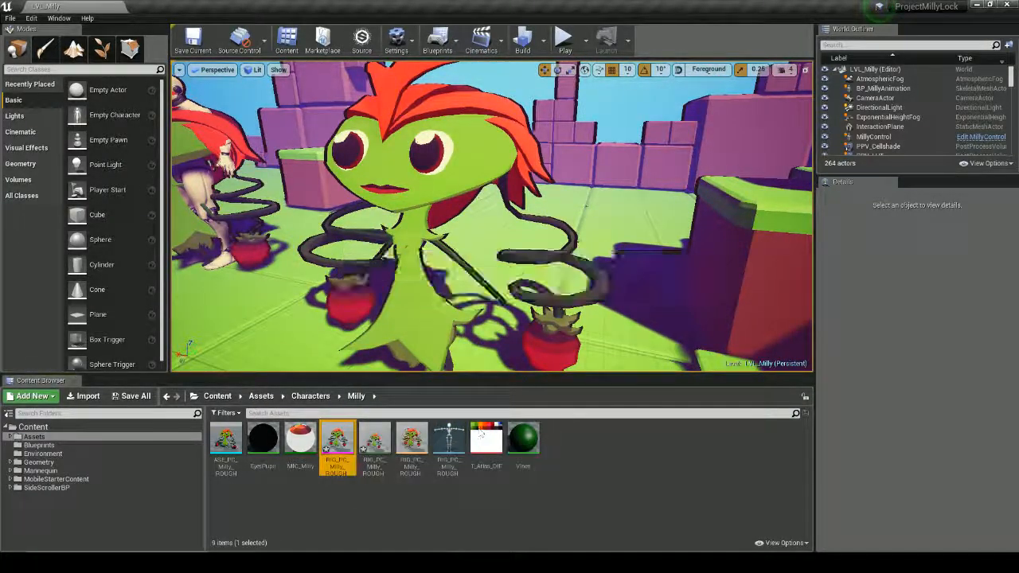
{"action": "double_click", "coordinate": [612, 119]}
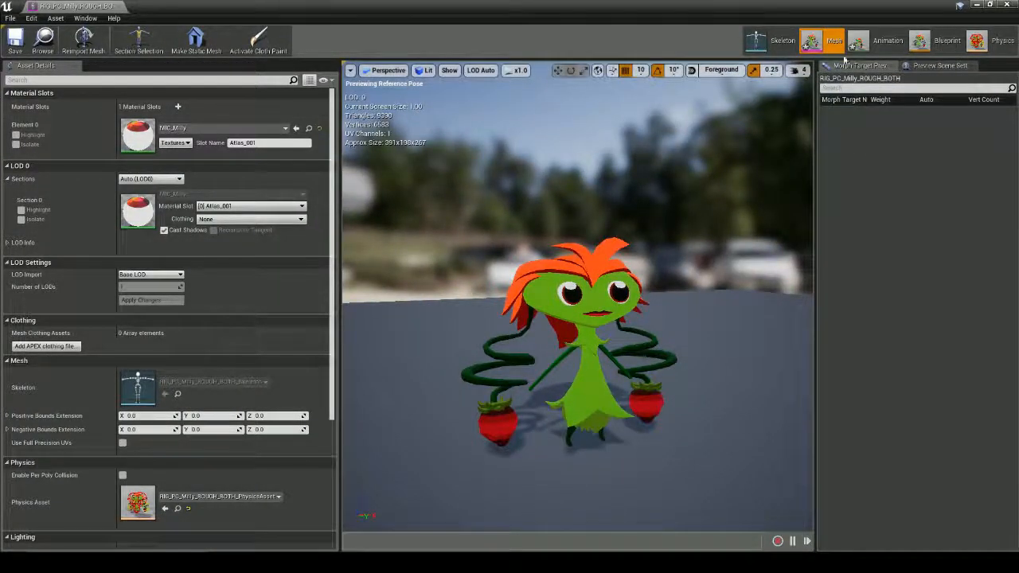
{"action": "left_click", "coordinate": [771, 39]}
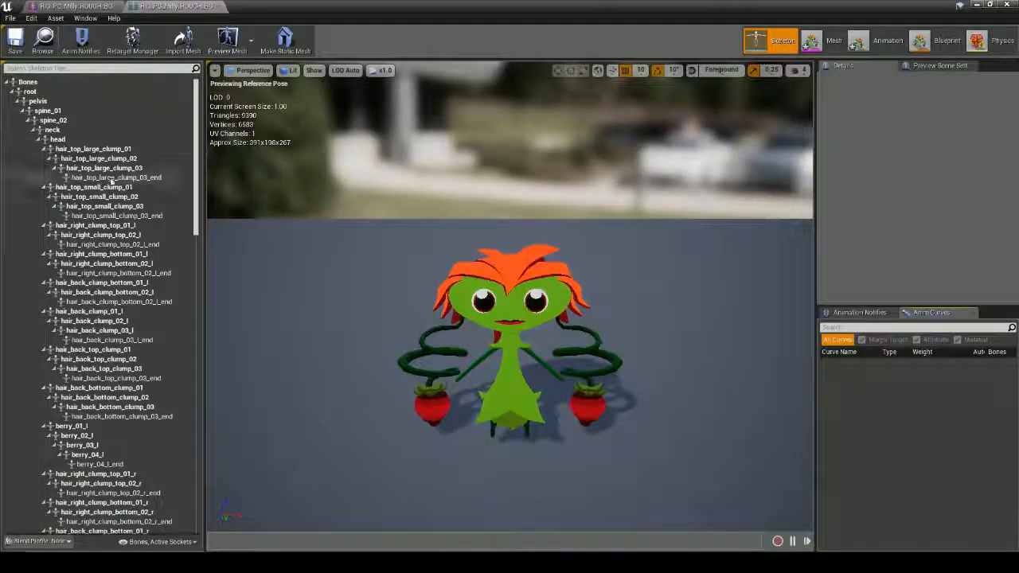
- Try rotating the head bone to check the rig, and undo the rotation
{"action": "left_click", "coordinate": [57, 140]}
{"action": "left_click_drag", "start_coordinate": [555, 284], "coordinate": [545, 334]}
{"action": "key", "text": "ctrl+z"}
{"action": "key", "text": "ctrl+z"}
{"action": "left_click_drag", "start_coordinate": [630, 355], "coordinate": [550, 334], "text": "alt"}
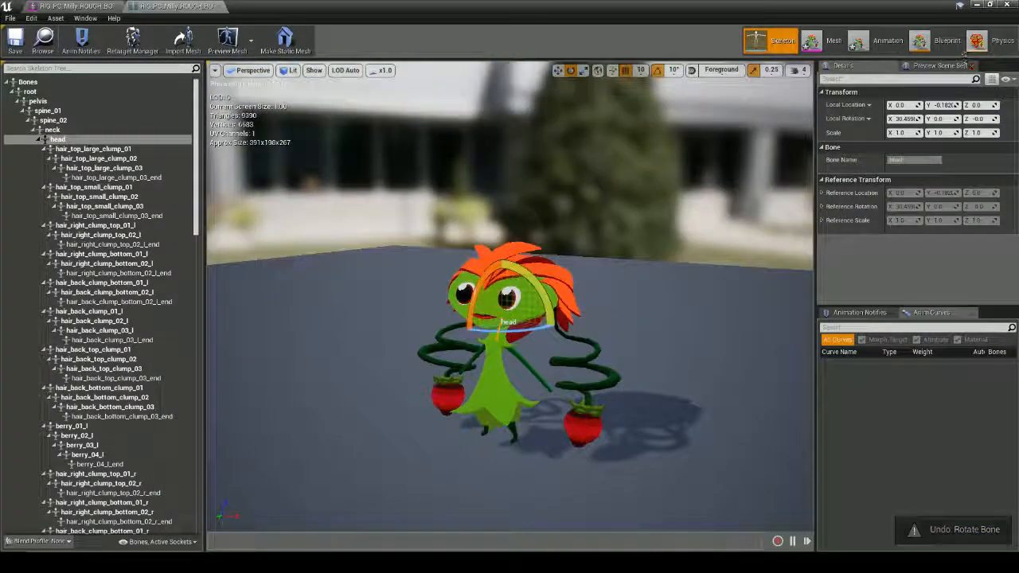
- Review the character's animation and its physics bodies, and close the asset editor
{"action": "left_click", "coordinate": [885, 42]}
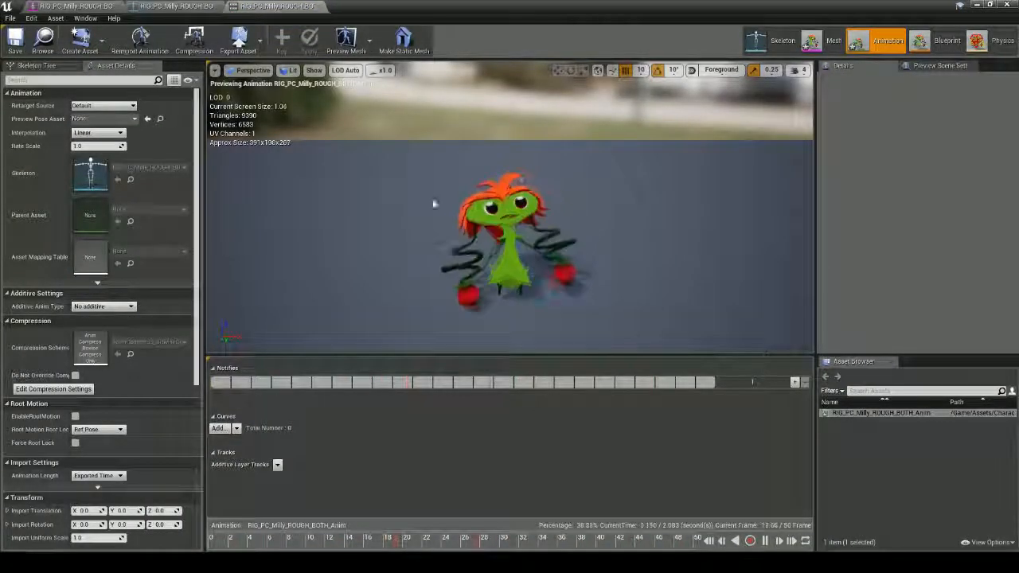
{"action": "left_click", "coordinate": [985, 48]}
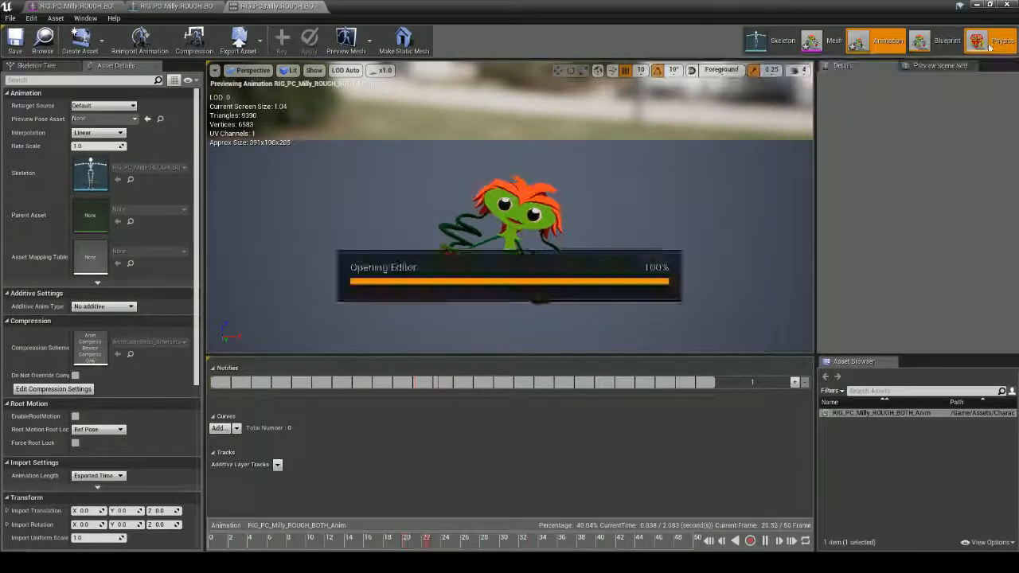
{"action": "right_click_drag", "start_coordinate": [672, 321], "coordinate": [625, 321]}
{"action": "middle_click_drag", "start_coordinate": [625, 321], "coordinate": [705, 362]}
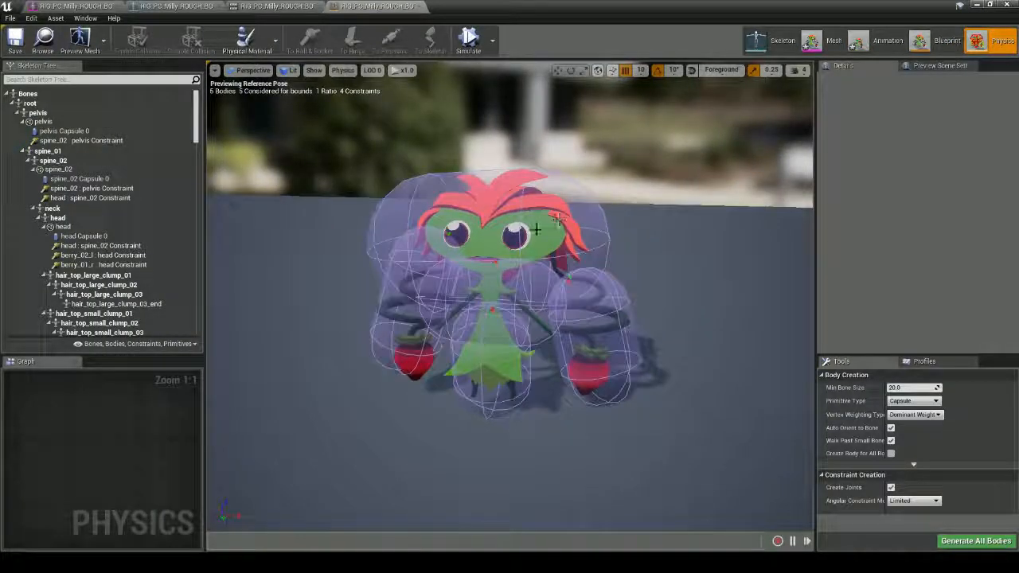
{"action": "left_click", "coordinate": [1006, 5]}
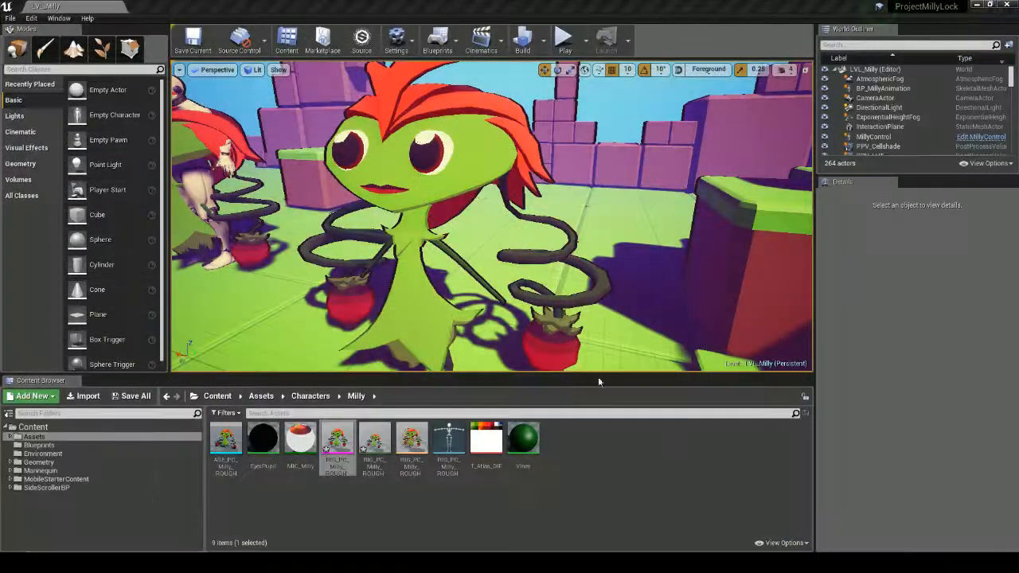
- Force delete the RIG_PC_Milly_ROUGH_BOTH skeletal mesh, animation, physics asset and skeleton
{"action": "left_click", "coordinate": [461, 449], "text": "shift"}
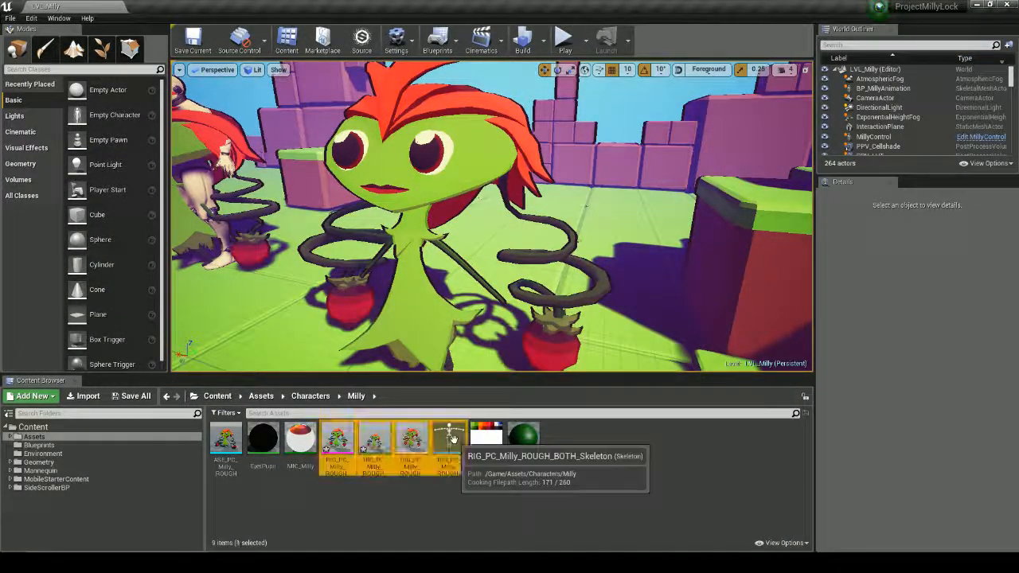
{"action": "key", "text": "Delete"}
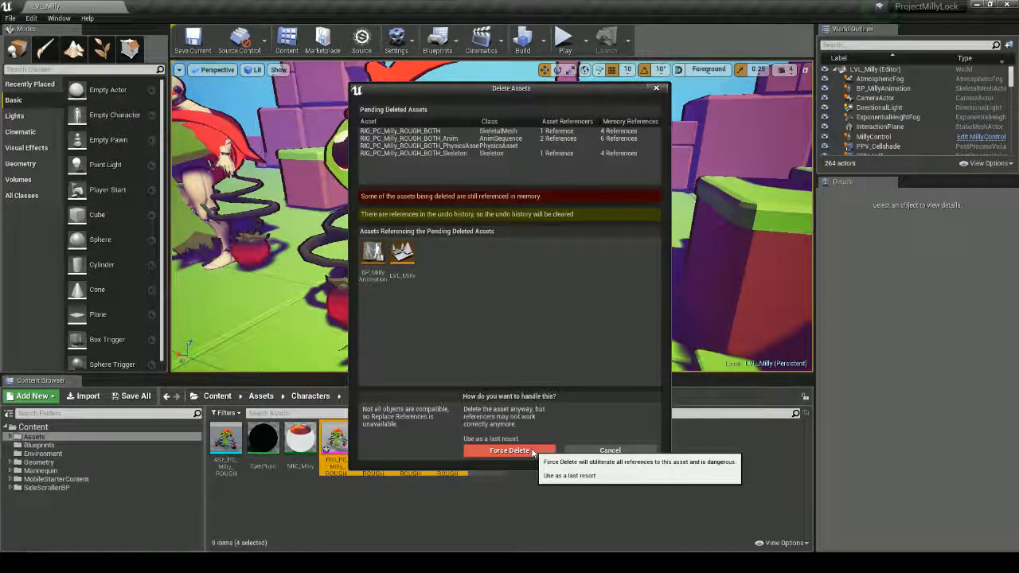
{"action": "left_click", "coordinate": [534, 452]}
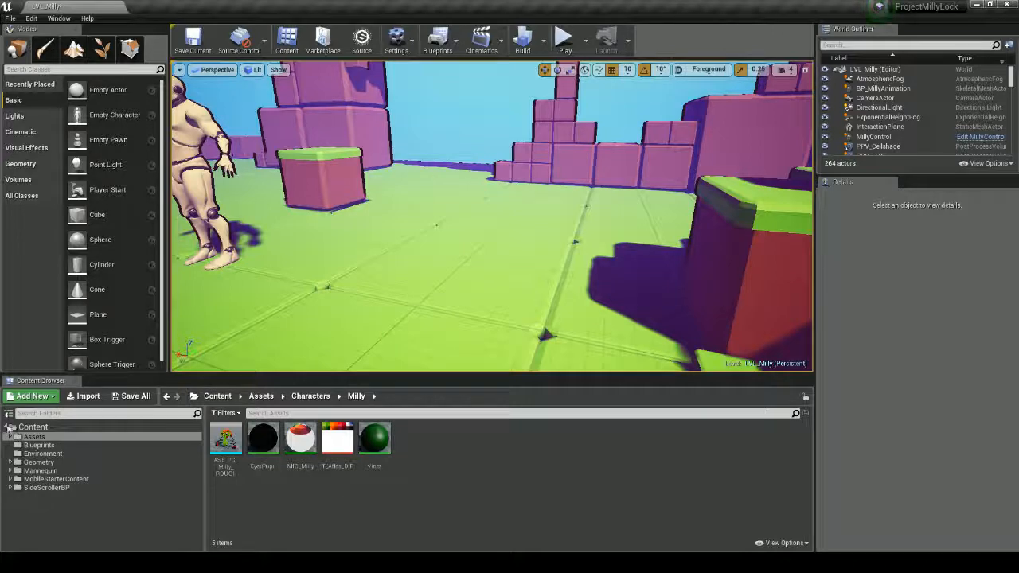
- Import RIG_PC_Milly_ROUGH.fbx into the Milly folder, agreeing to overwrite the existing asset
{"action": "left_click", "coordinate": [87, 395]}
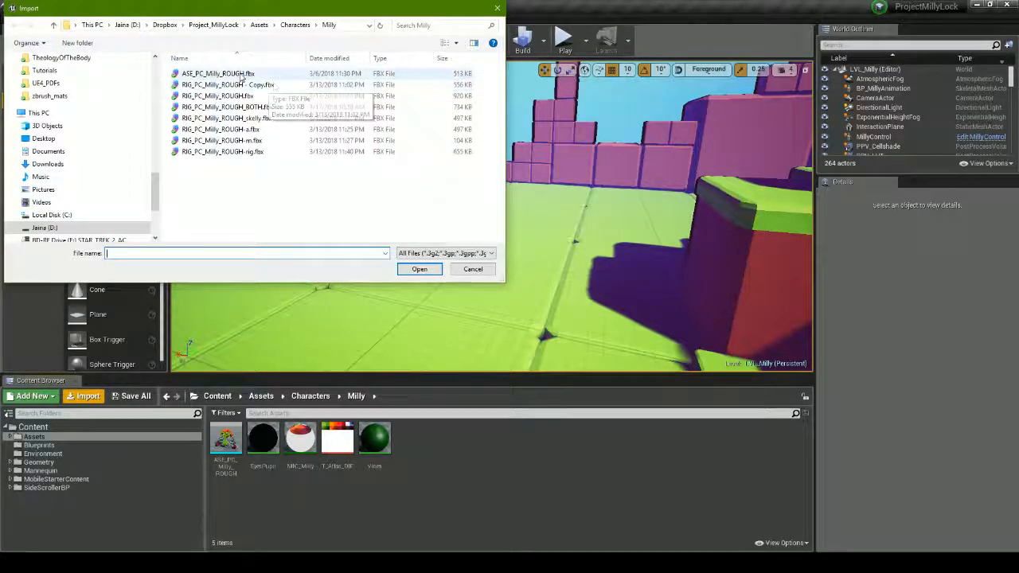
{"action": "left_click", "coordinate": [266, 85]}
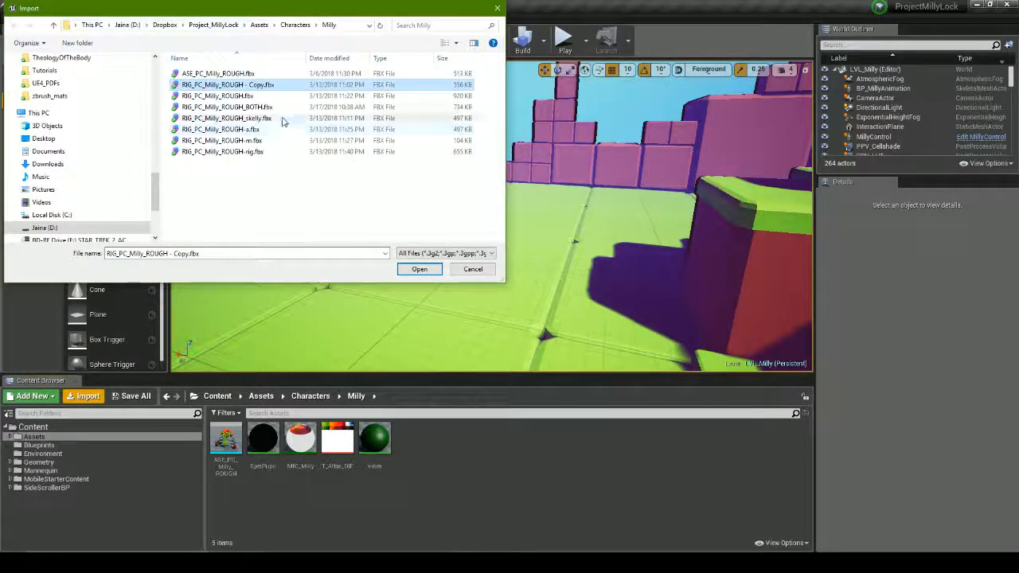
{"action": "left_click", "coordinate": [238, 96]}
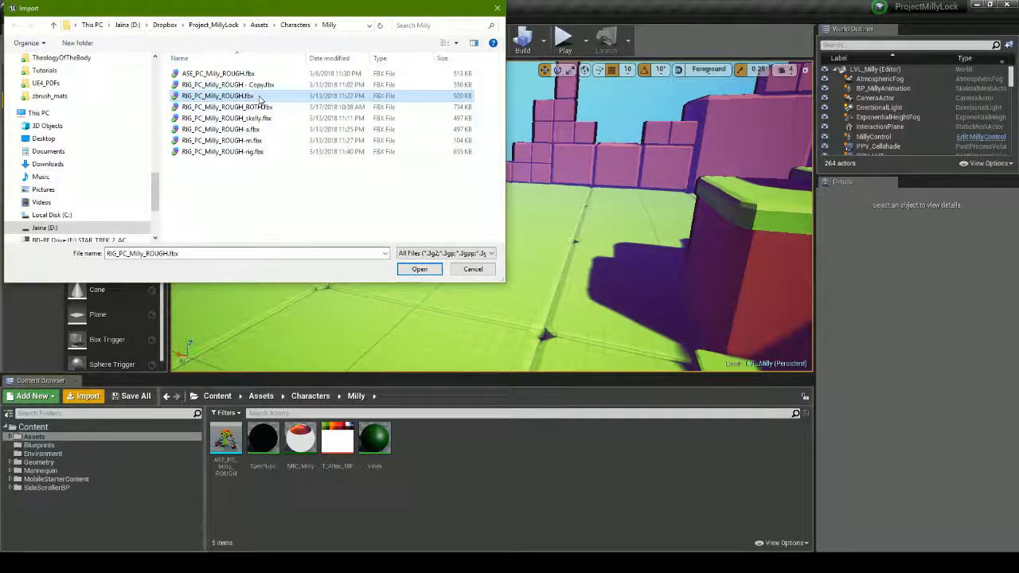
{"action": "double_click", "coordinate": [260, 97]}
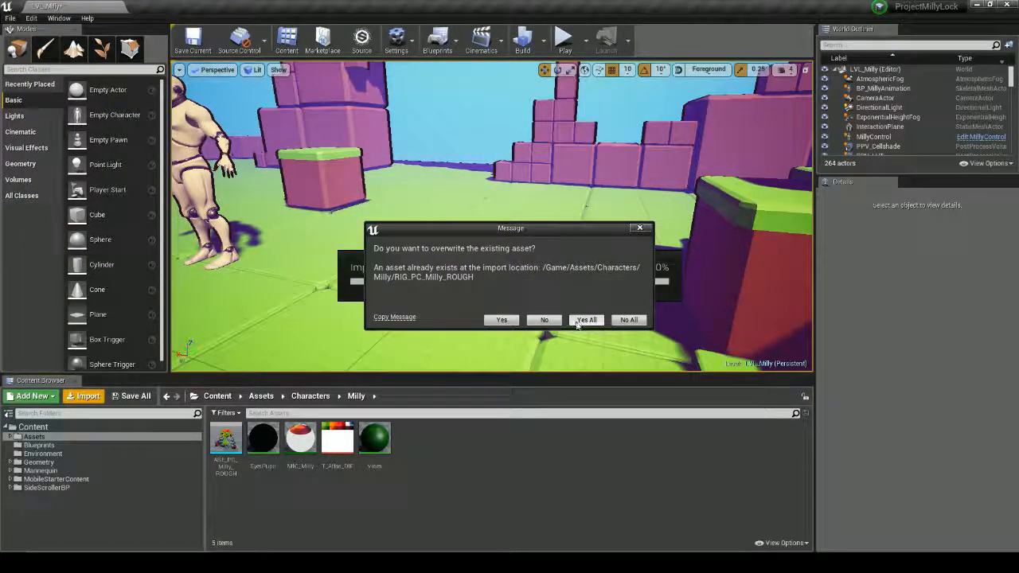
{"action": "left_click", "coordinate": [501, 319]}
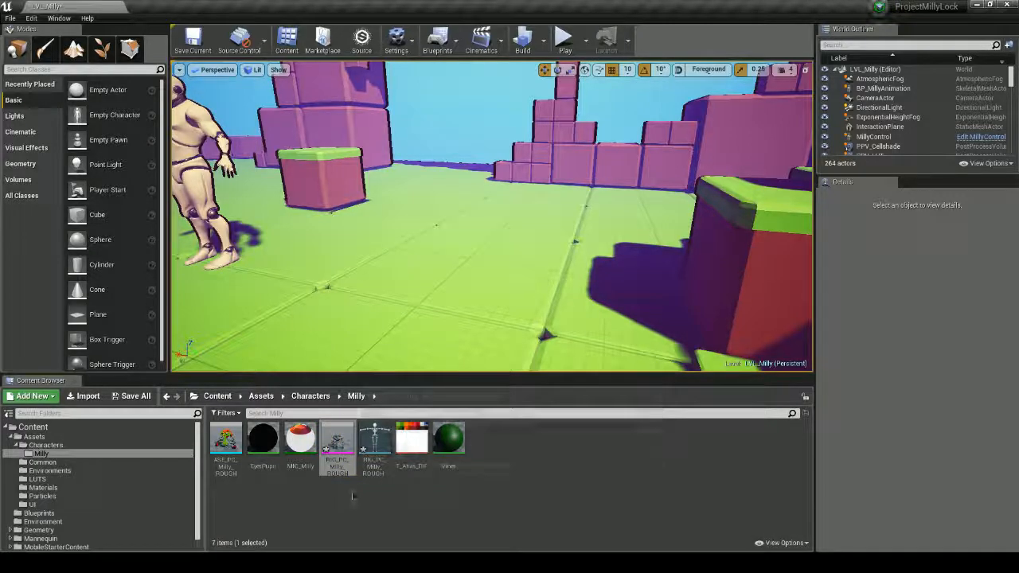
- Open the skeleton of the imported RIG_PC_Milly_ROUGH mesh, try rotating its head bone and undo the rotation
{"action": "double_click", "coordinate": [337, 441]}
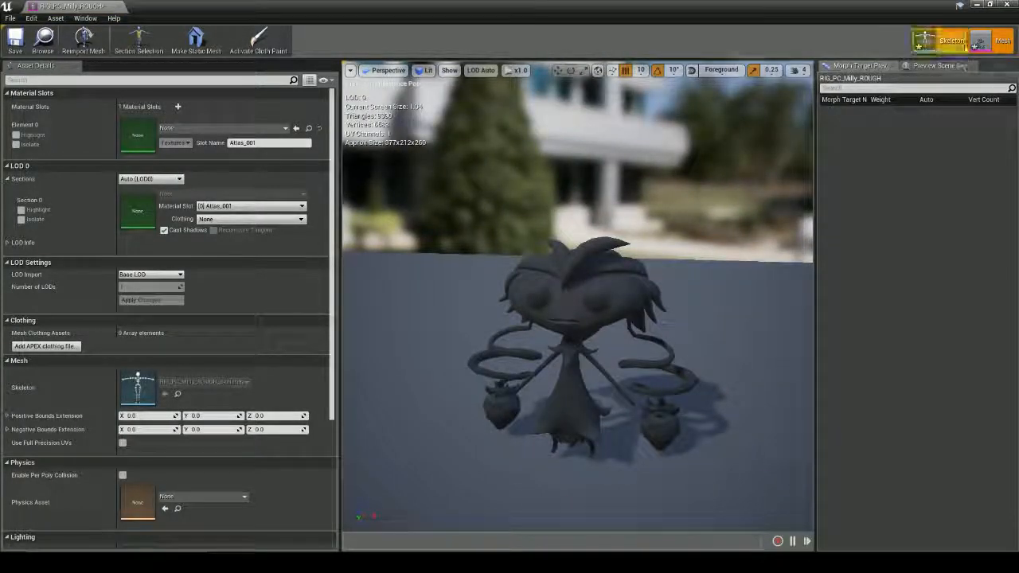
{"action": "left_click", "coordinate": [928, 41]}
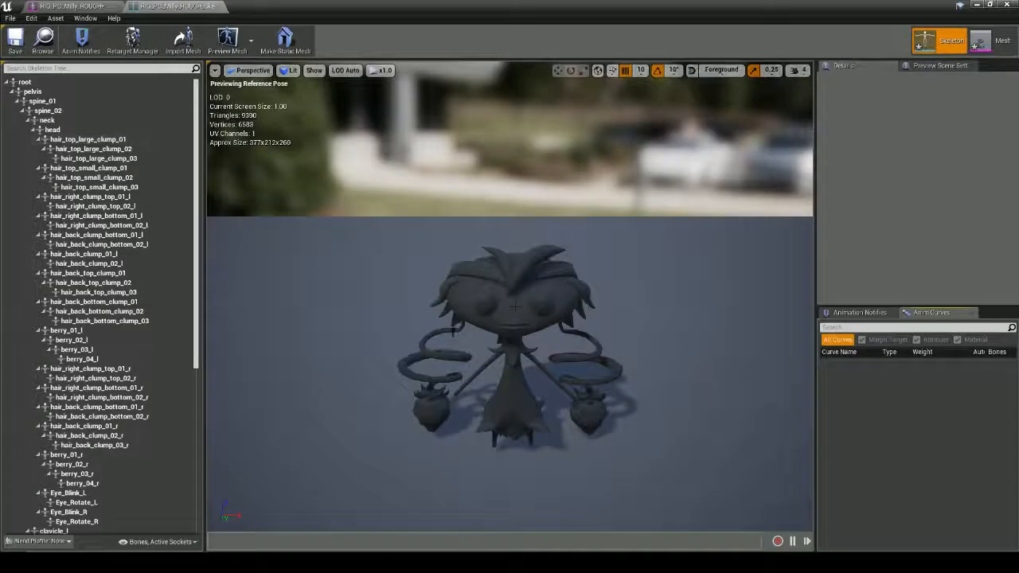
{"action": "left_click", "coordinate": [72, 130]}
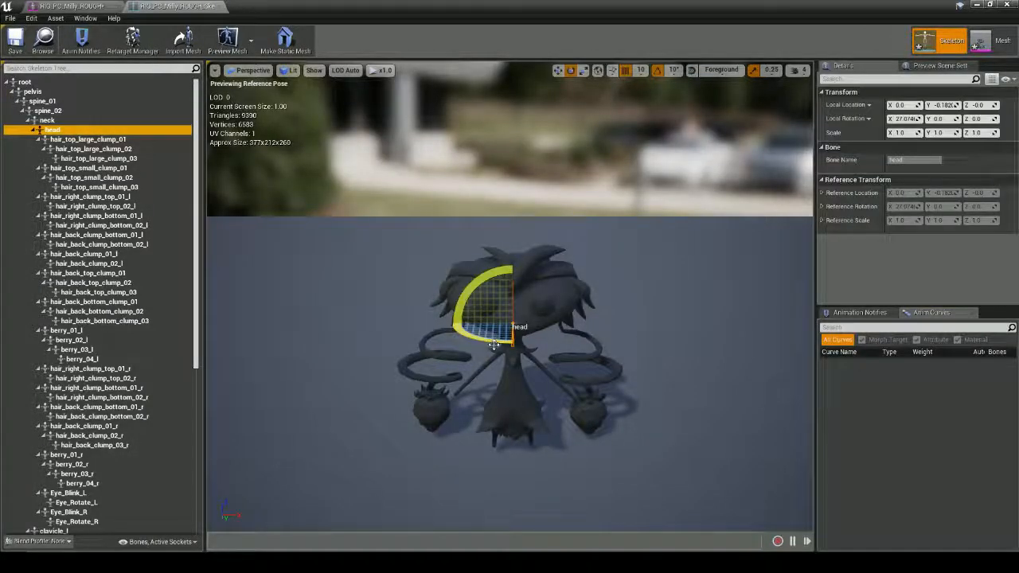
{"action": "left_click_drag", "start_coordinate": [494, 344], "coordinate": [537, 343]}
{"action": "key", "text": "ctrl+z"}
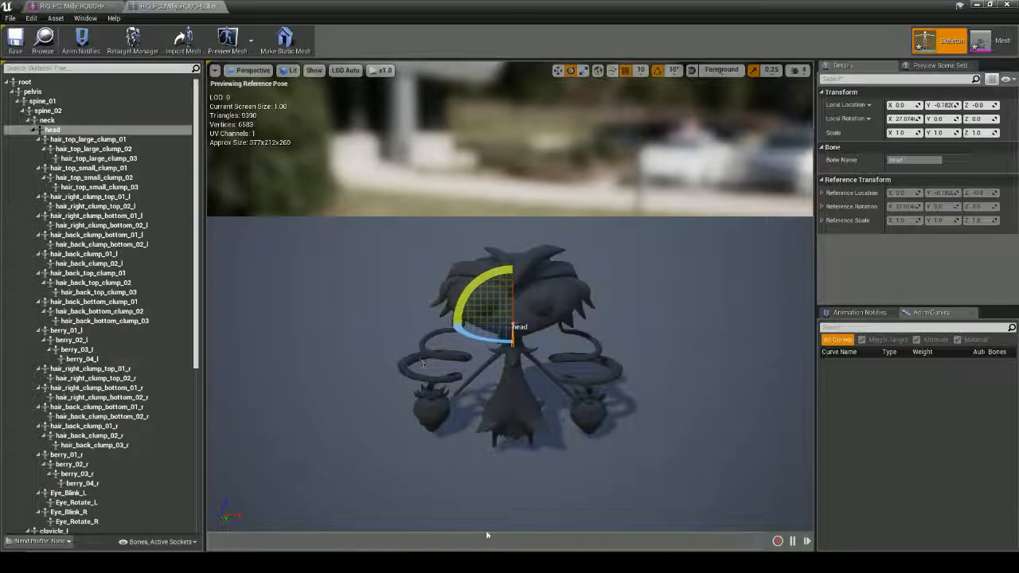
{"action": "right_click_drag", "start_coordinate": [598, 341], "coordinate": [557, 339]}
{"action": "middle_click_drag", "start_coordinate": [599, 341], "coordinate": [510, 326]}
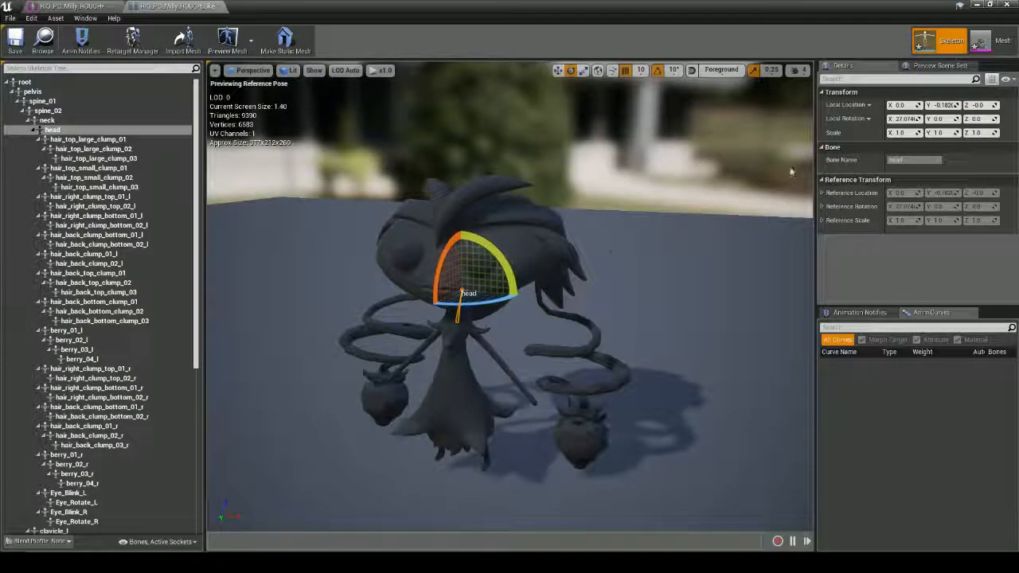
- Close the asset editor and delete the RIG_PC_Milly_ROUGH mesh and its skeleton
{"action": "left_click", "coordinate": [1008, 5]}
{"action": "left_click", "coordinate": [337, 434]}
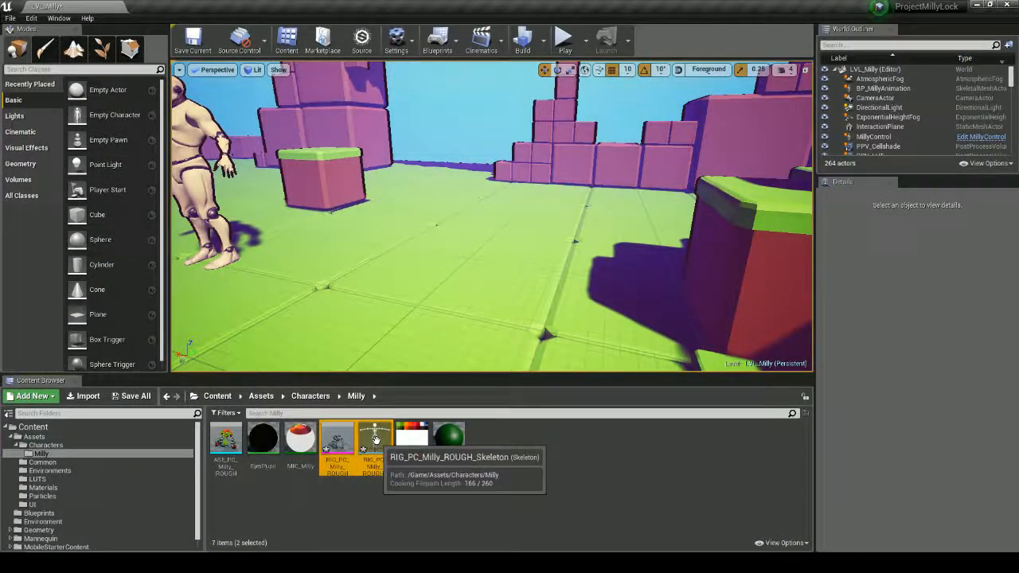
{"action": "left_click", "coordinate": [379, 445], "text": "ctrl"}
{"action": "key", "text": "Delete"}
{"action": "left_click", "coordinate": [445, 451]}
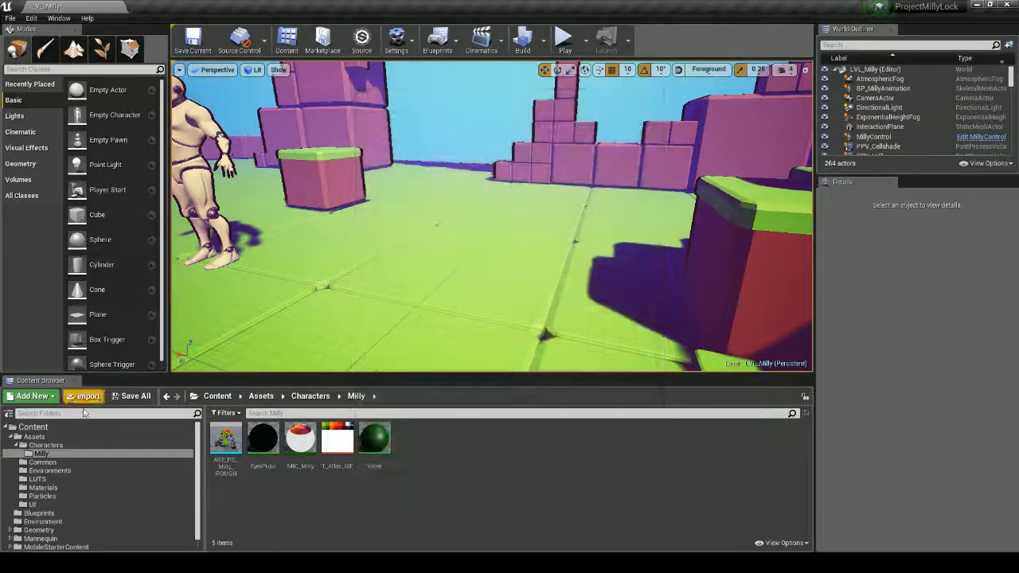
{"action": "left_click", "coordinate": [86, 397]}
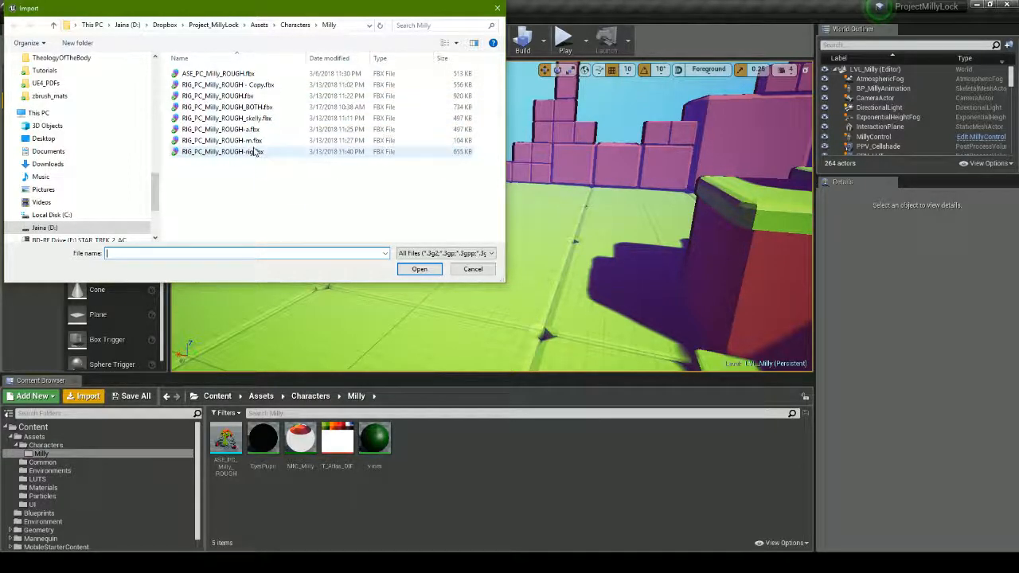
{"action": "double_click", "coordinate": [253, 151]}
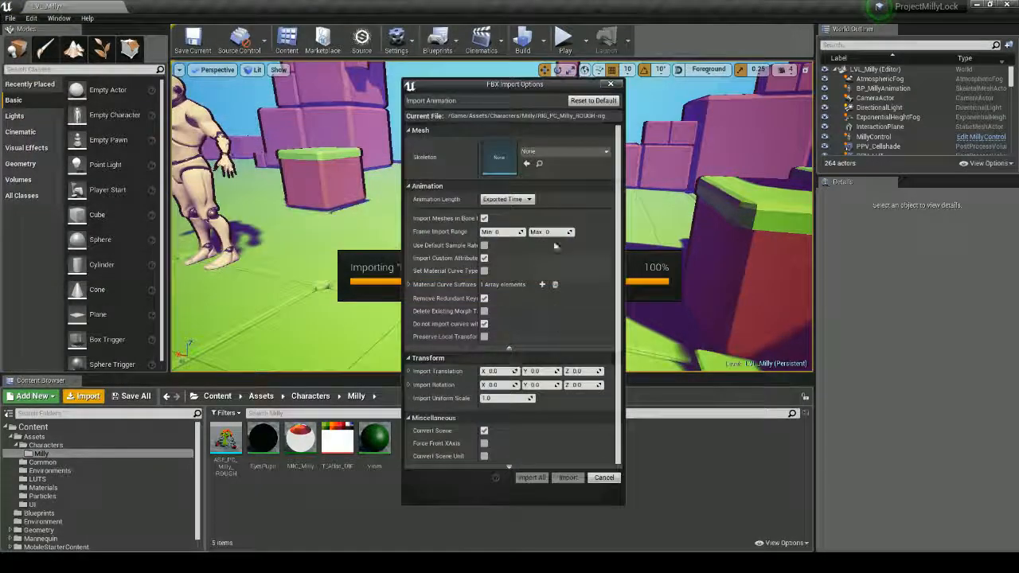
{"action": "left_click", "coordinate": [594, 480]}
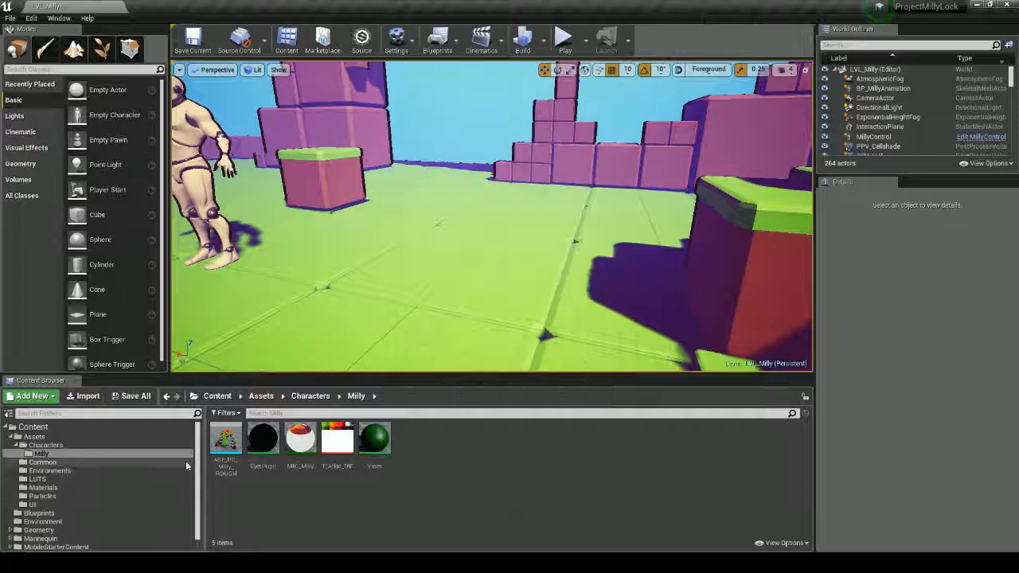
- Import RIG_PC_Milly_ROUGH - Copy.fbx as a skeletal mesh with a physics asset, and dismiss the import log
{"action": "left_click", "coordinate": [90, 396]}
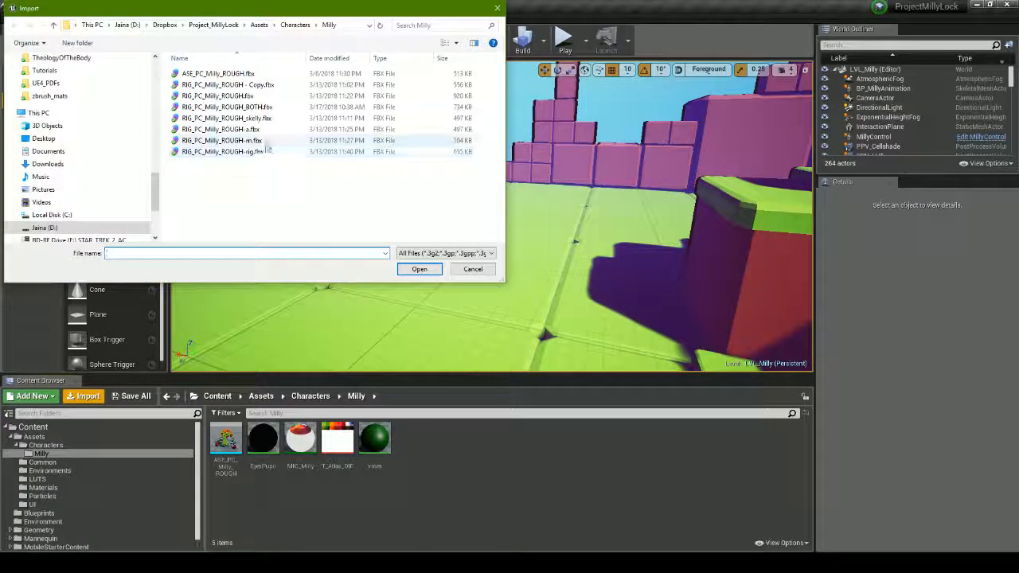
{"action": "left_click", "coordinate": [231, 140]}
{"action": "left_click", "coordinate": [265, 119]}
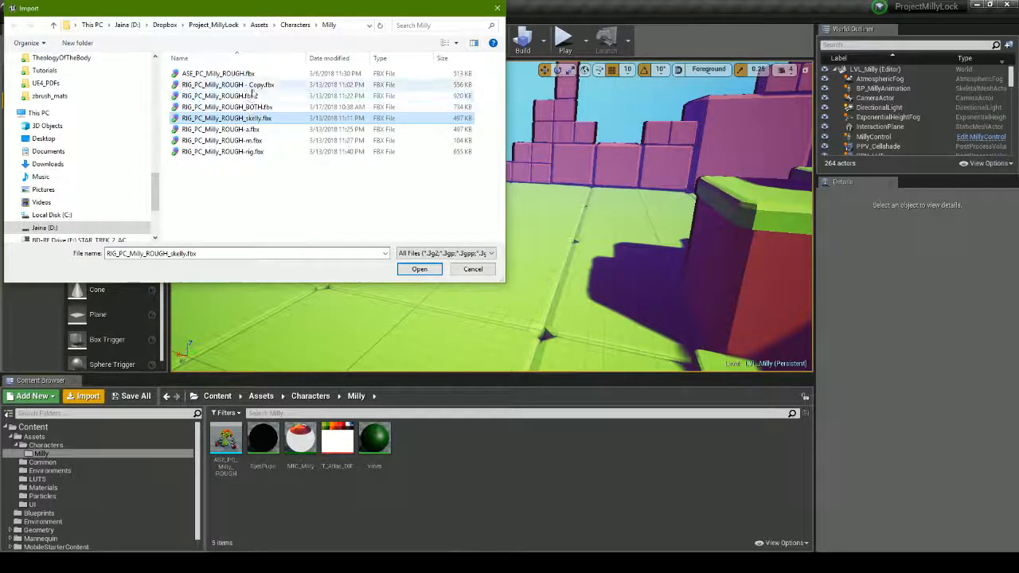
{"action": "double_click", "coordinate": [252, 87]}
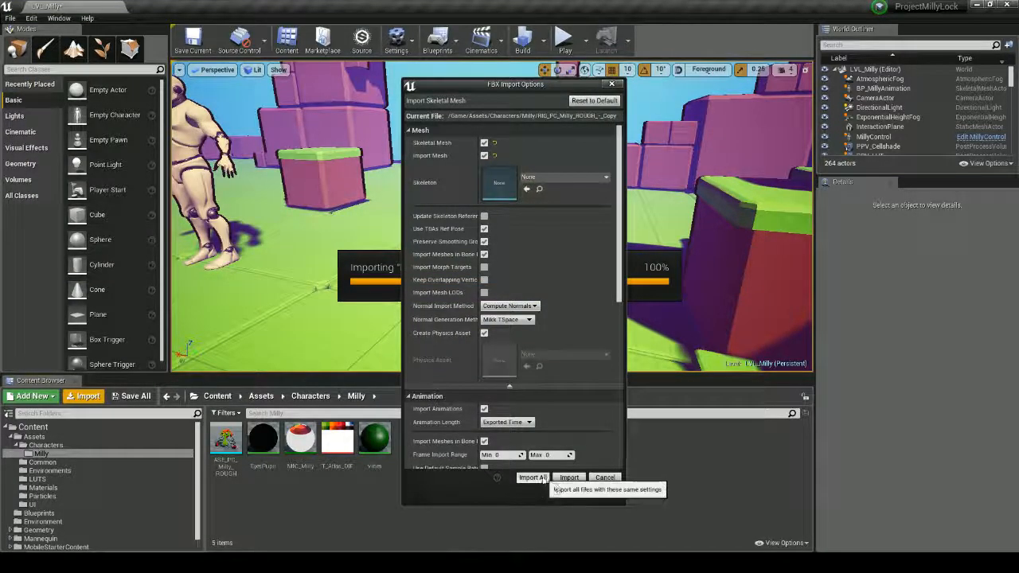
{"action": "left_click", "coordinate": [544, 480]}
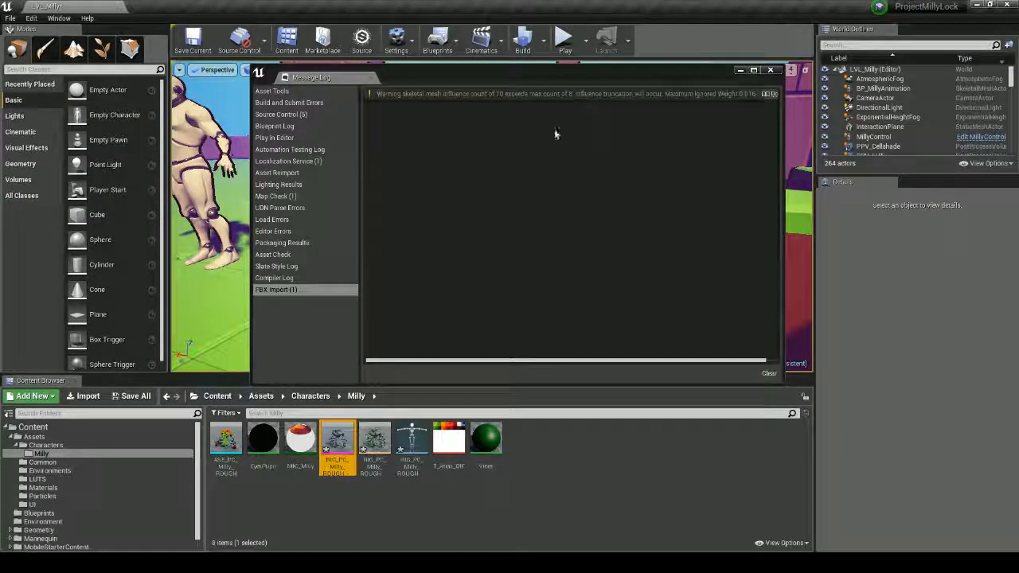
{"action": "left_click", "coordinate": [769, 72]}
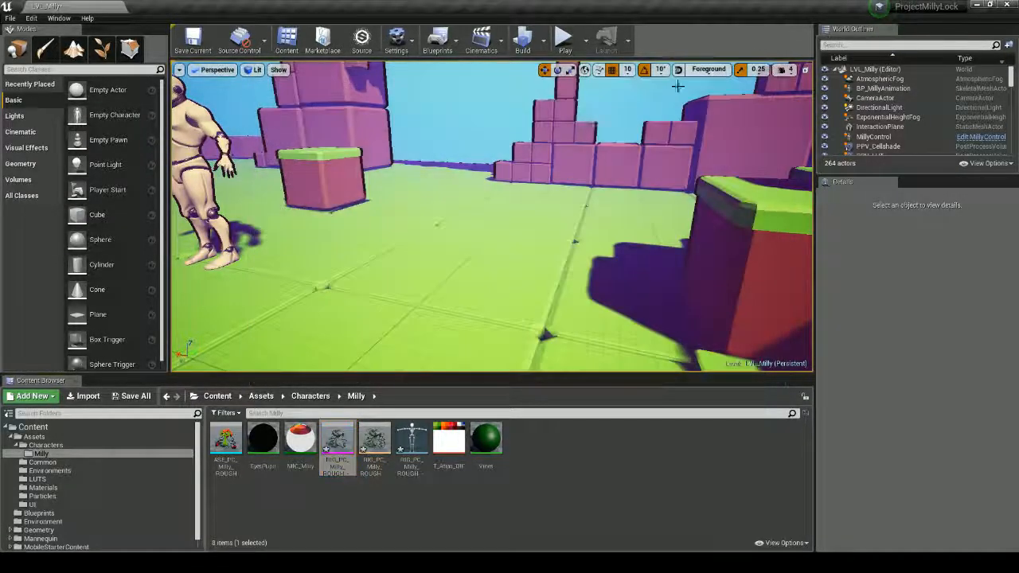
- Delete the imported RIG_PC_Milly_ROUGH_-_Copy mesh, physics asset and skeleton
{"action": "left_click", "coordinate": [411, 437], "text": "shift"}
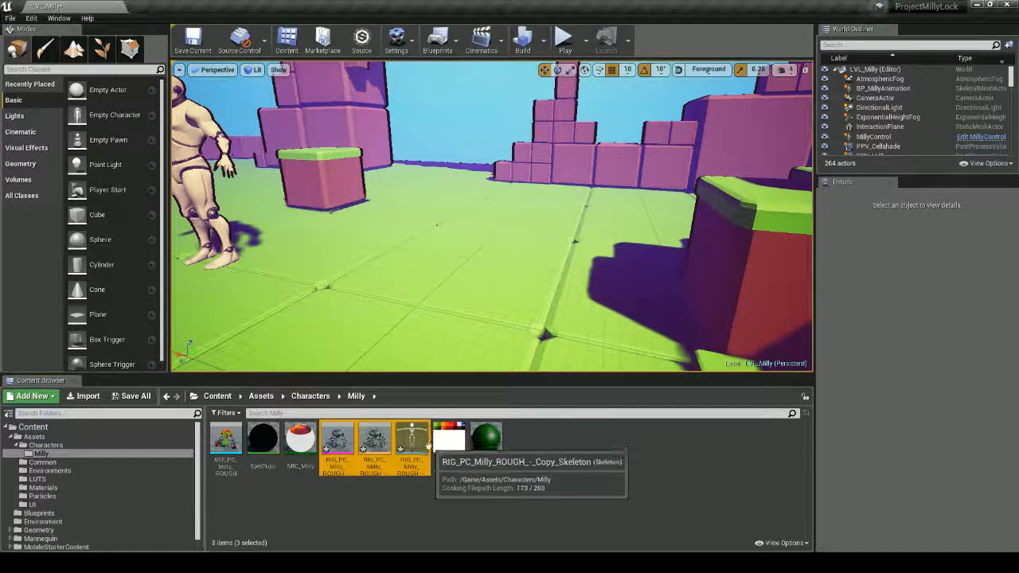
{"action": "key", "text": "Delete"}
{"action": "left_click", "coordinate": [433, 451]}
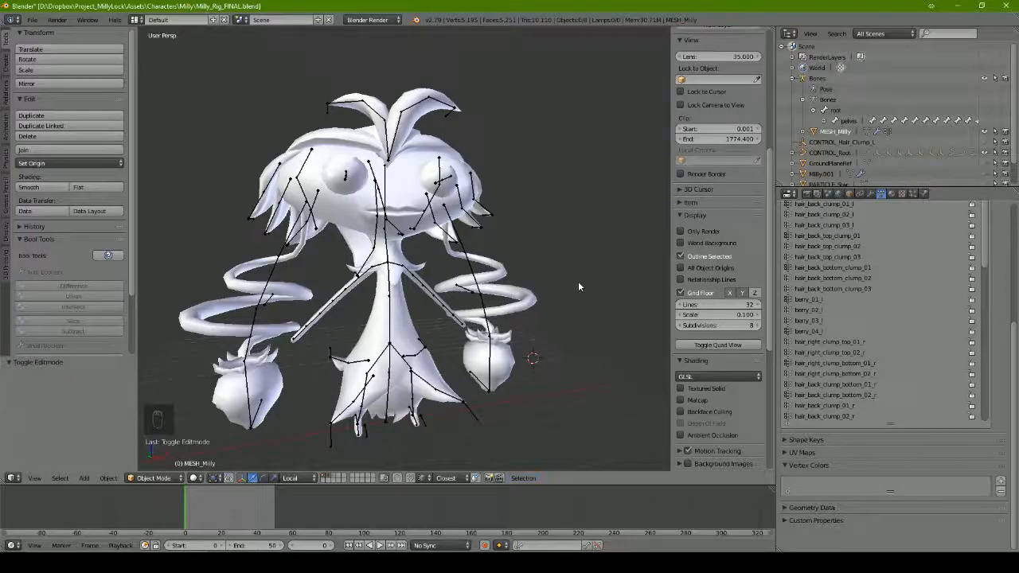
- Try renaming the rig's Bones armature object to Armature
{"action": "middle_click_drag", "start_coordinate": [398, 263], "coordinate": [446, 263]}
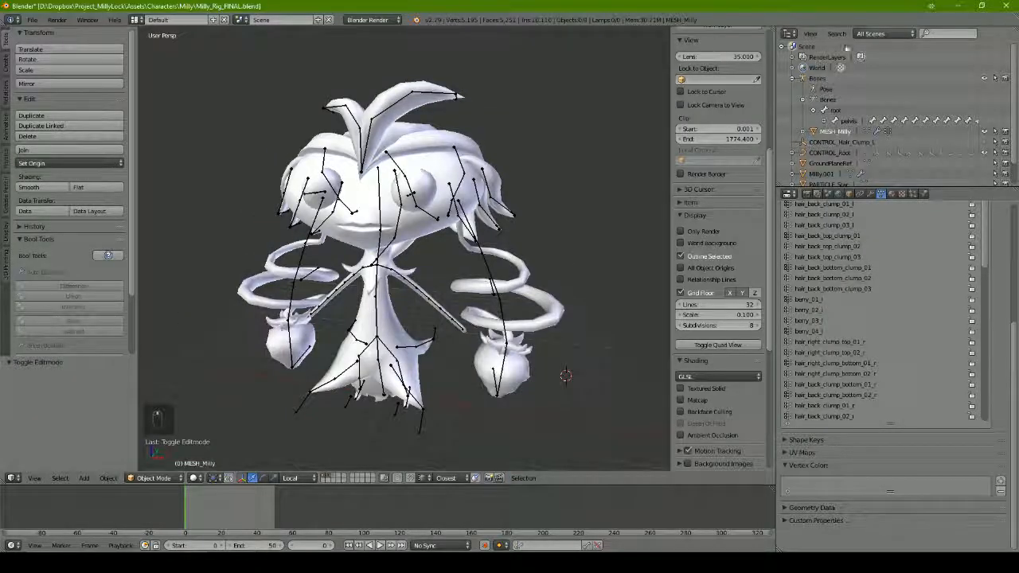
{"action": "middle_click_drag", "start_coordinate": [571, 194], "coordinate": [549, 194]}
{"action": "middle_click_drag", "start_coordinate": [381, 351], "coordinate": [466, 357]}
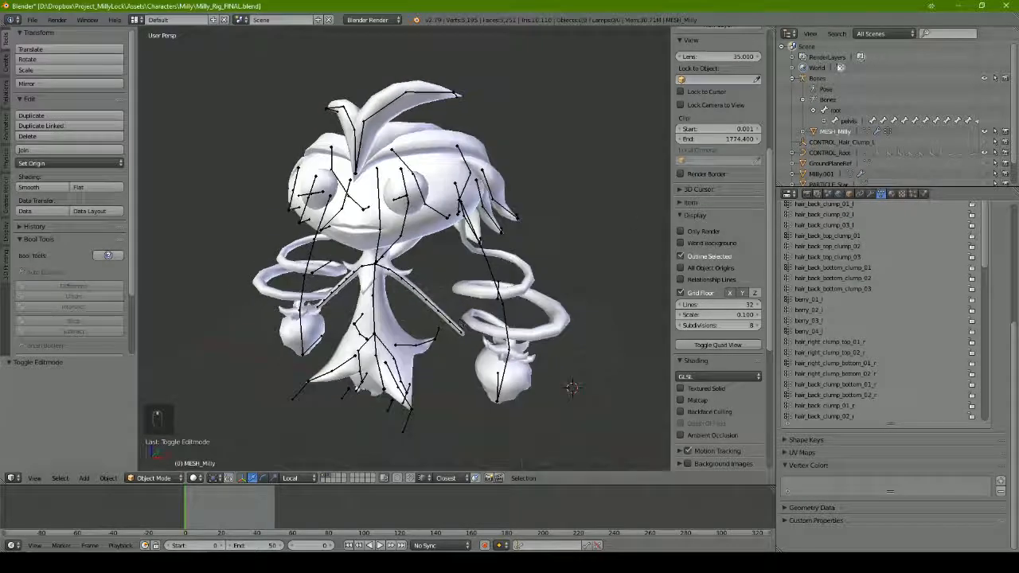
{"action": "left_click", "coordinate": [819, 78]}
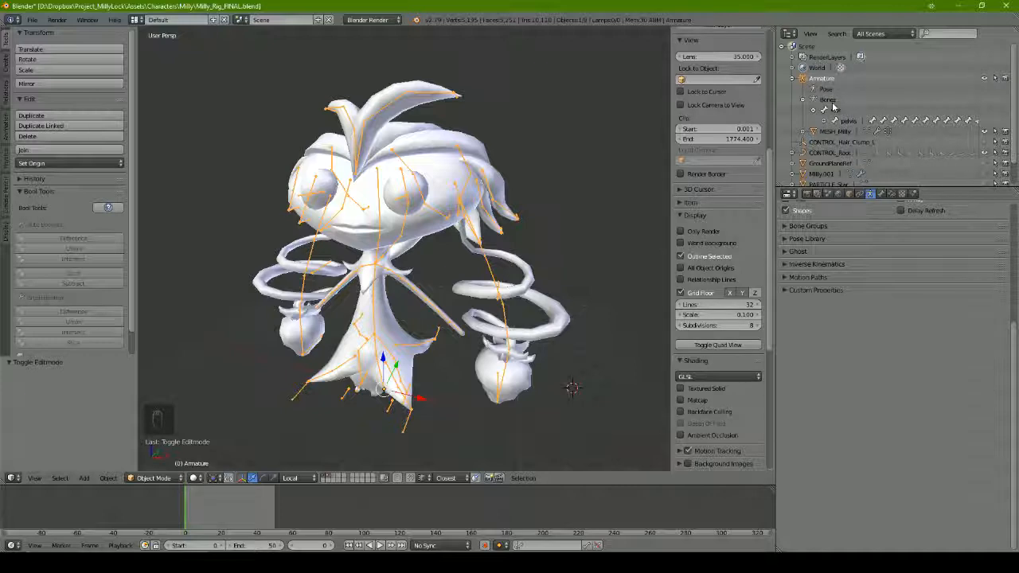
- Inspect the armature's bones around the character in Edit Mode, and return to Object Mode
{"action": "left_click", "coordinate": [830, 100]}
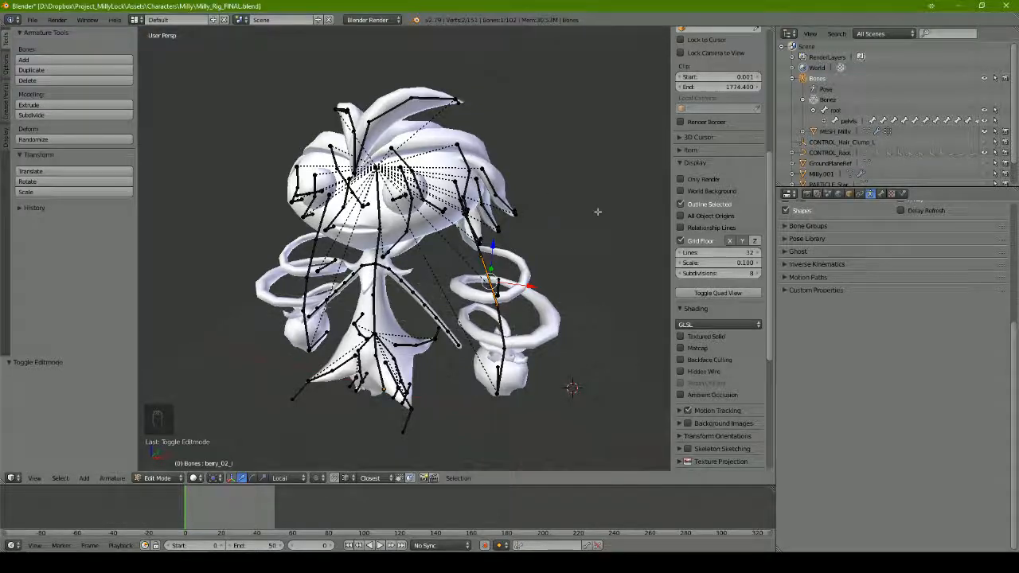
{"action": "middle_click_drag", "start_coordinate": [598, 212], "coordinate": [610, 192]}
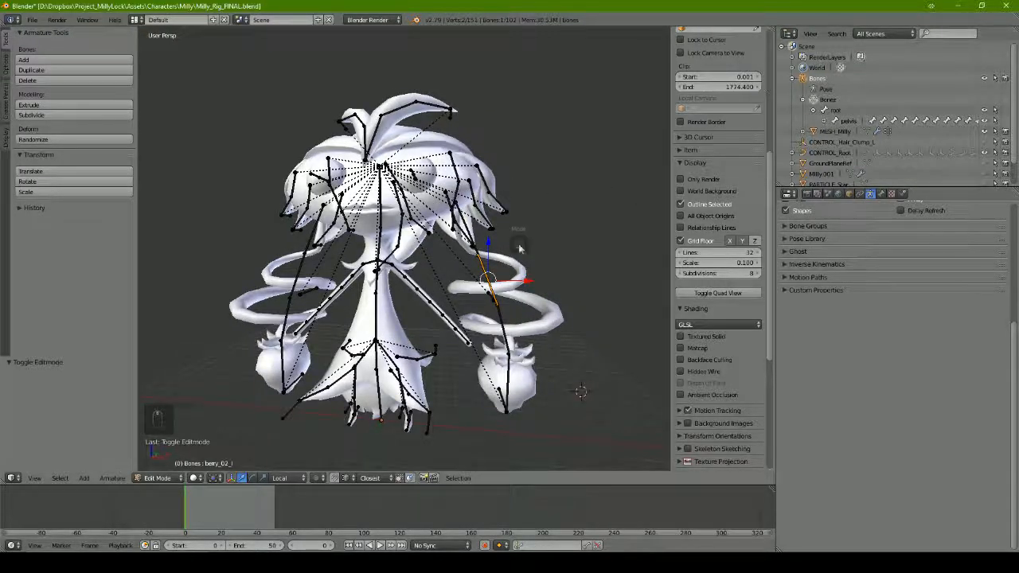
{"action": "key", "text": "Tab"}
{"action": "middle_click_drag", "start_coordinate": [595, 243], "coordinate": [315, 273]}
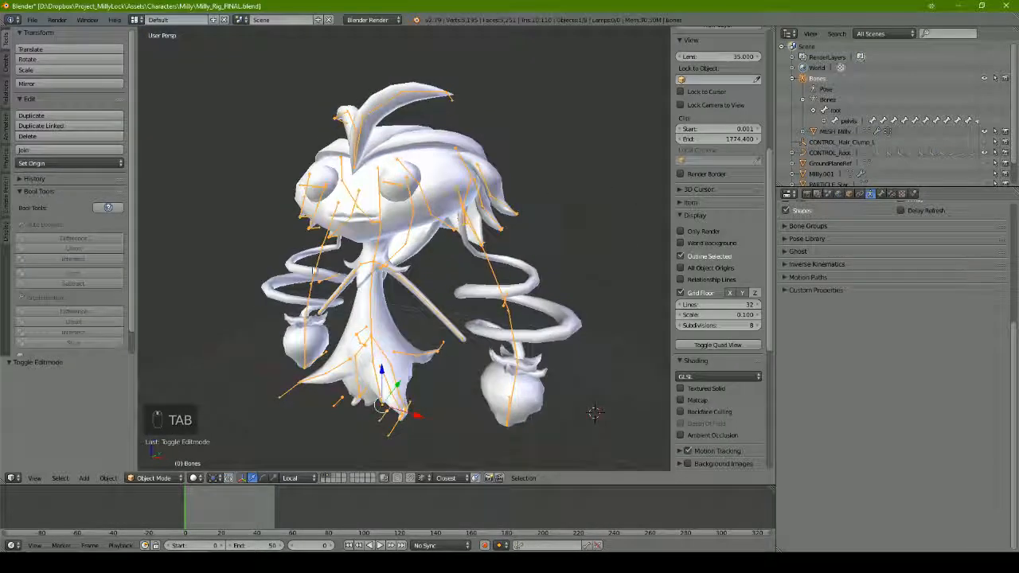
{"action": "middle_click_drag", "start_coordinate": [449, 378], "coordinate": [379, 382]}
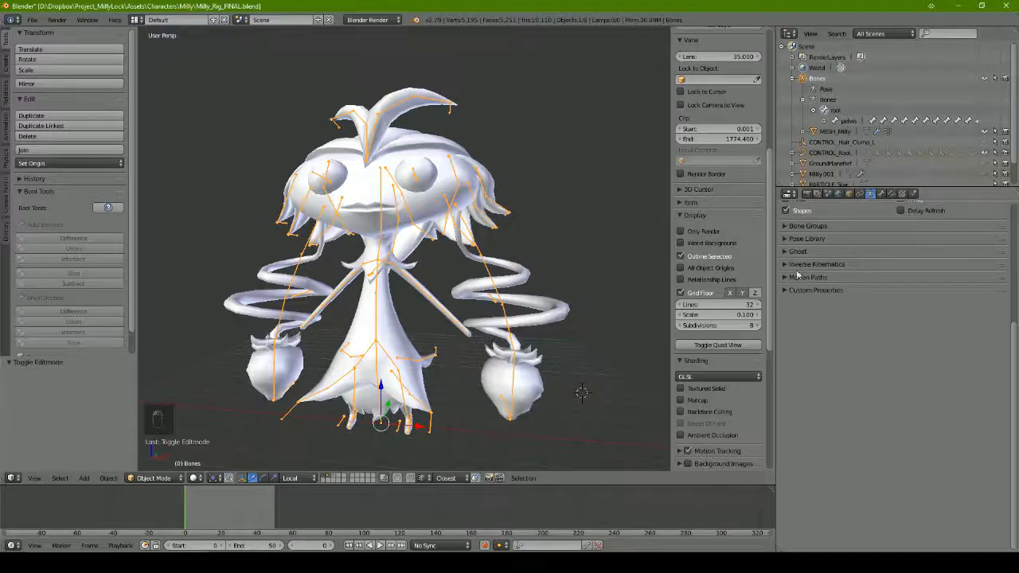
- Expand the pelvis bone's hierarchy in the outliner and look over the rig from several angles
{"action": "left_click", "coordinate": [824, 120]}
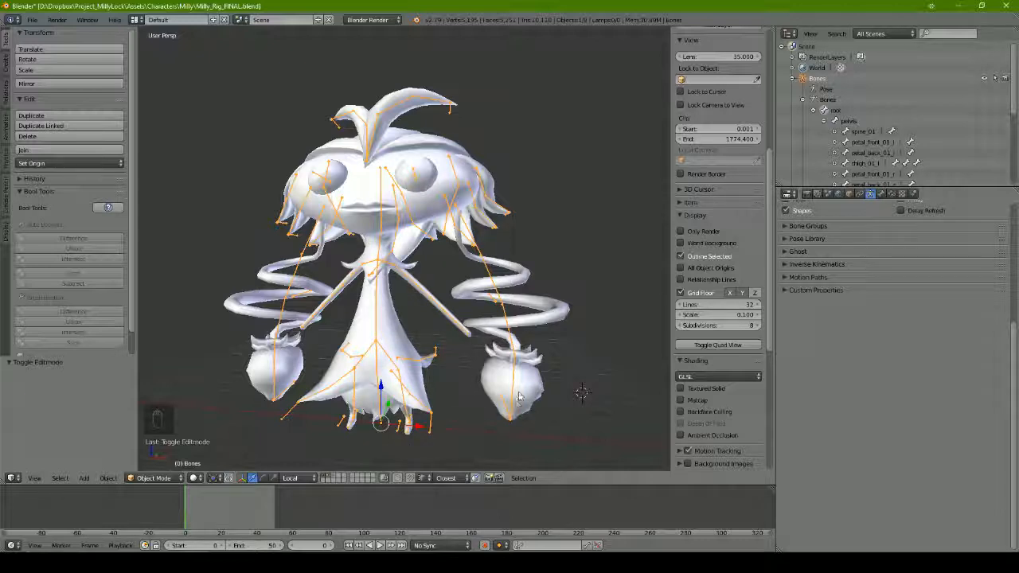
{"action": "middle_click_drag", "start_coordinate": [519, 392], "coordinate": [452, 239]}
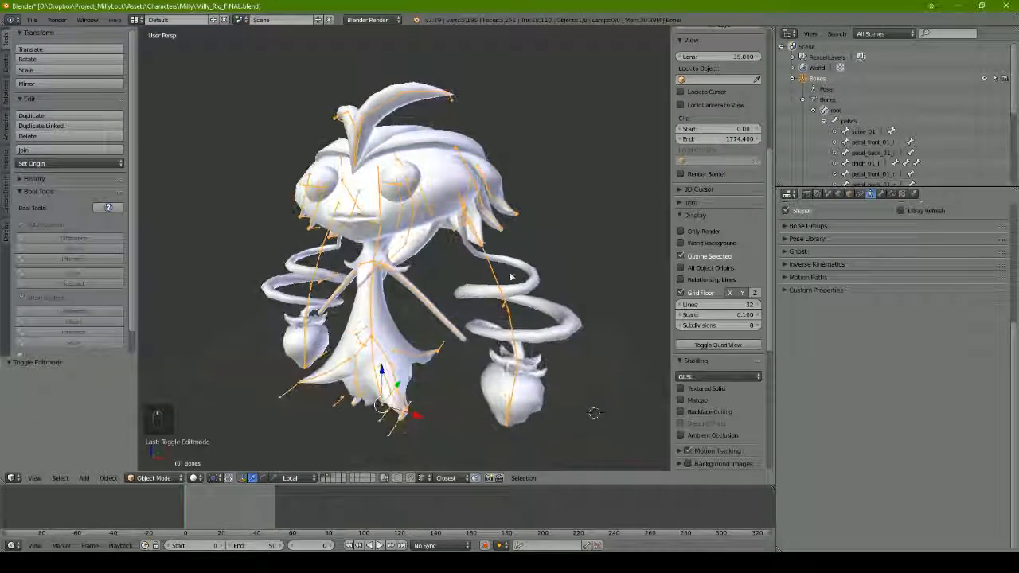
{"action": "middle_click_drag", "start_coordinate": [557, 229], "coordinate": [566, 252]}
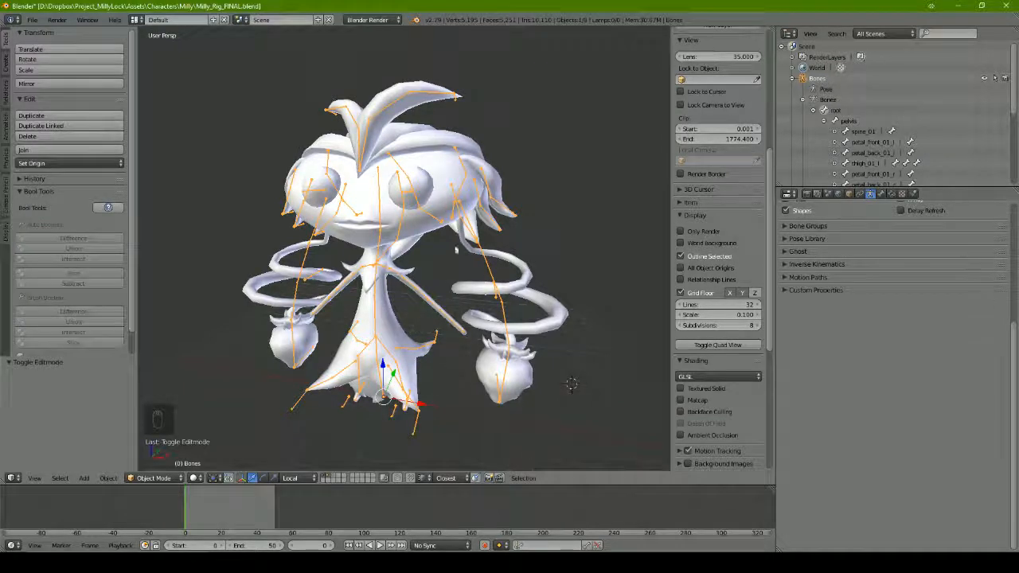
{"action": "middle_click_drag", "start_coordinate": [478, 255], "coordinate": [412, 302]}
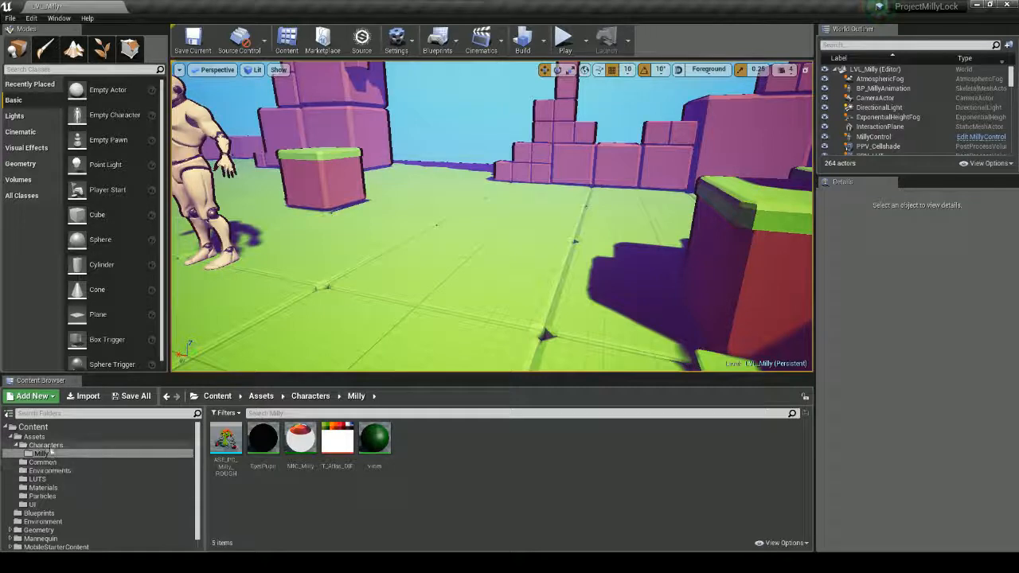
- Switch to Unreal Engine, examine the FBX import options for RIG_PC_Milly_ROUGH_skelly.fbx, and cancel the import
{"action": "left_click", "coordinate": [88, 396]}
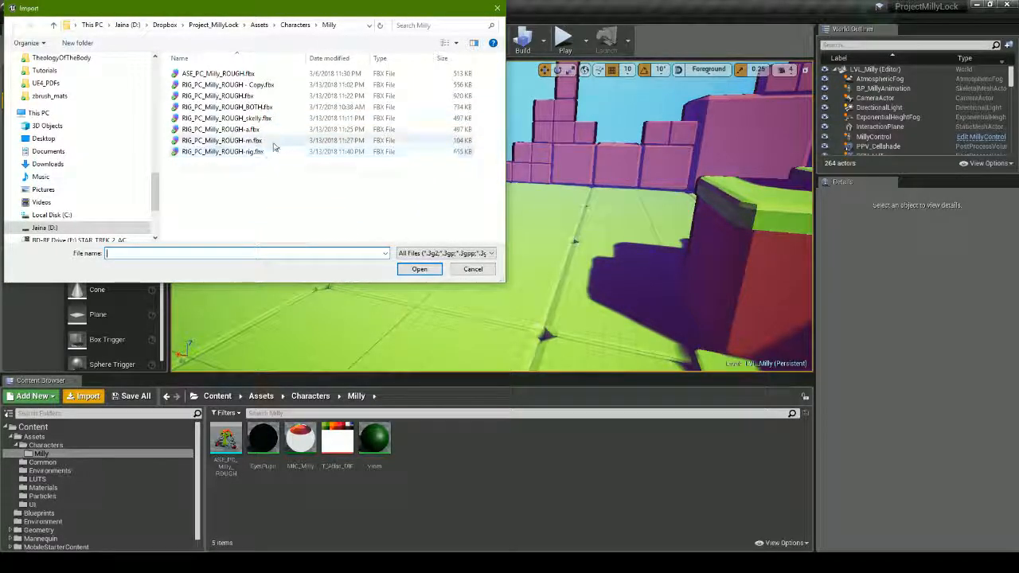
{"action": "left_click", "coordinate": [253, 130]}
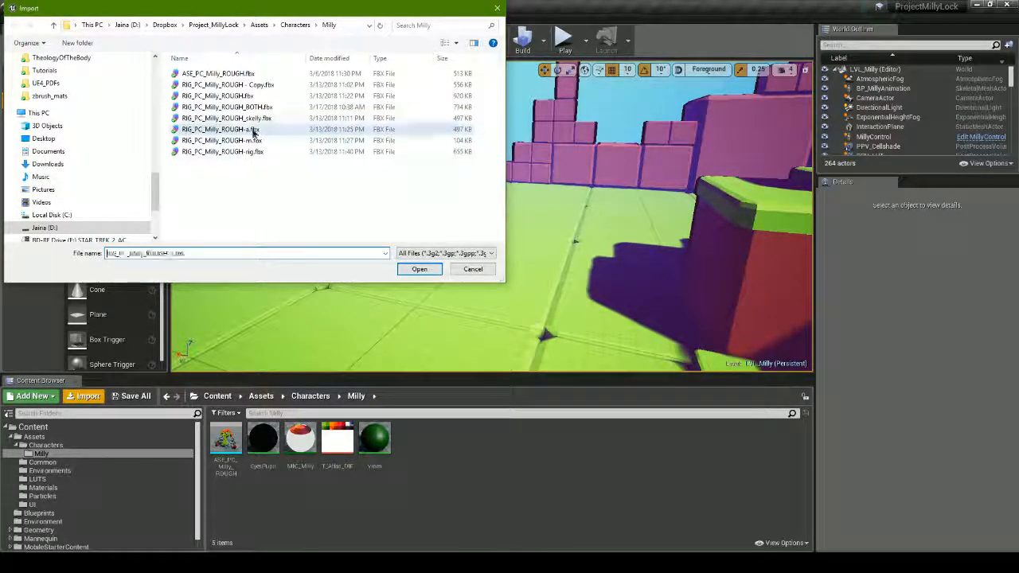
{"action": "double_click", "coordinate": [255, 119]}
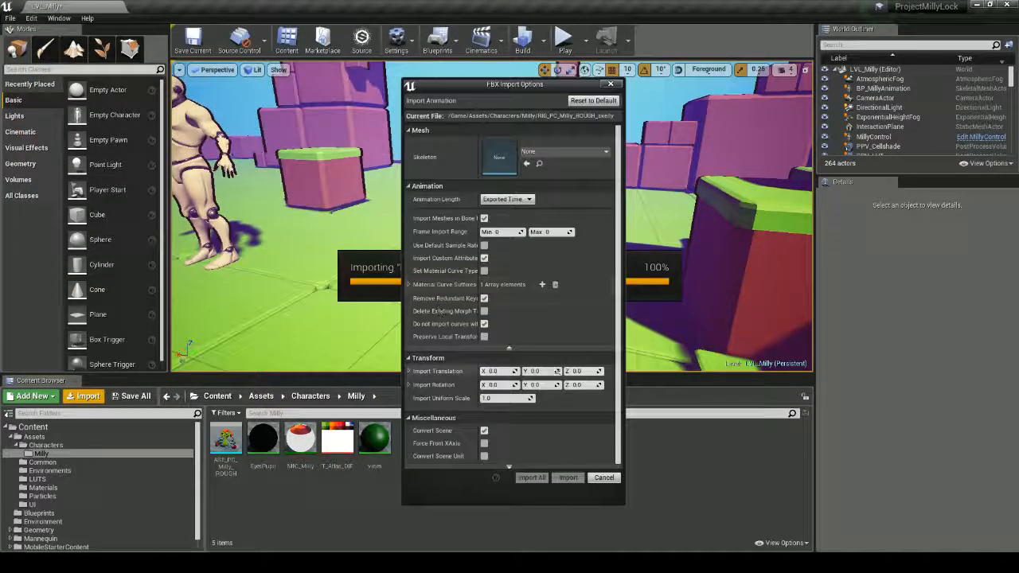
{"action": "left_click", "coordinate": [603, 477]}
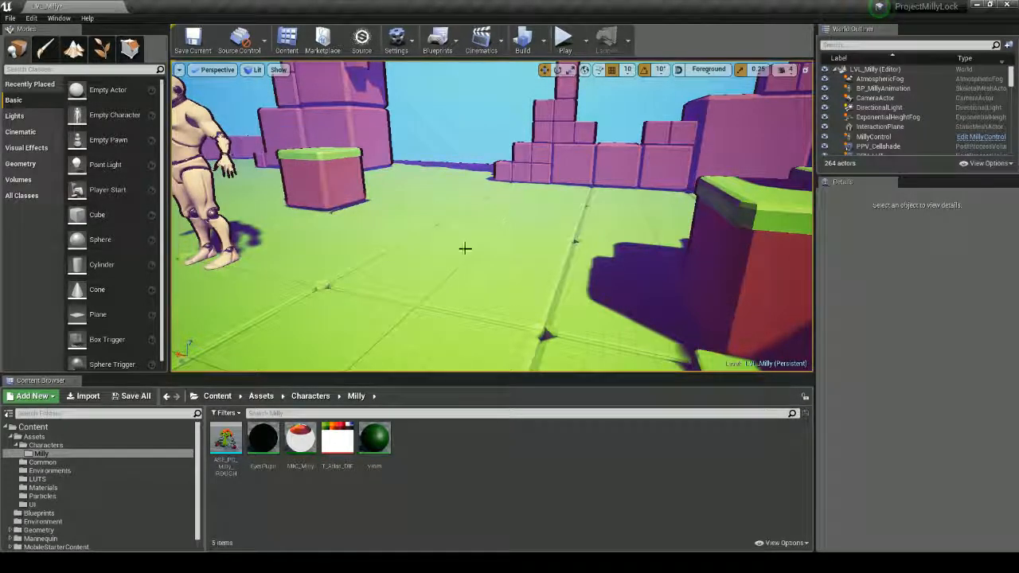
{"action": "right_click_drag", "start_coordinate": [464, 248], "coordinate": [438, 219]}
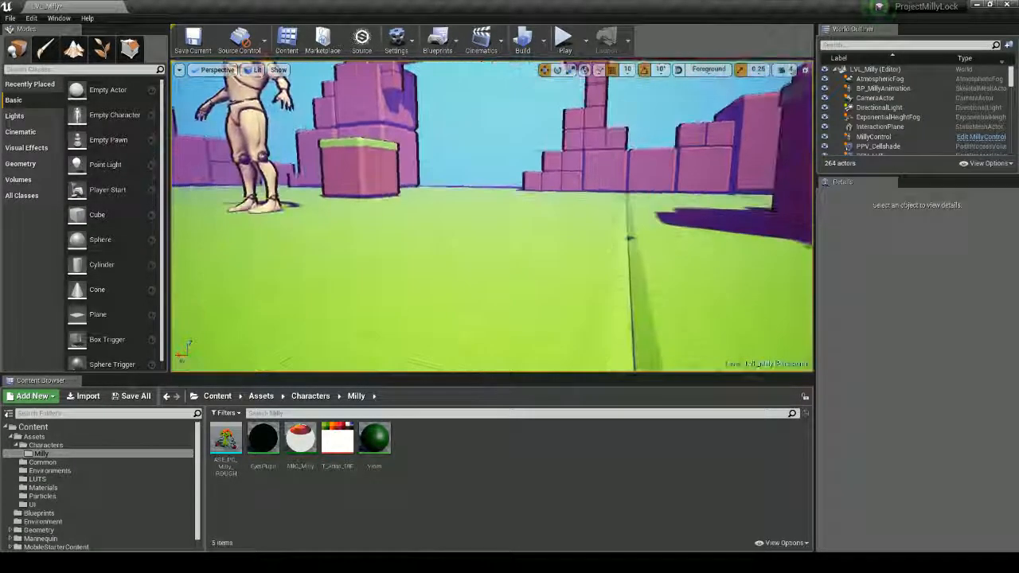
{"action": "left_click", "coordinate": [225, 439]}
{"action": "left_click_drag", "start_coordinate": [412, 260], "coordinate": [415, 220]}
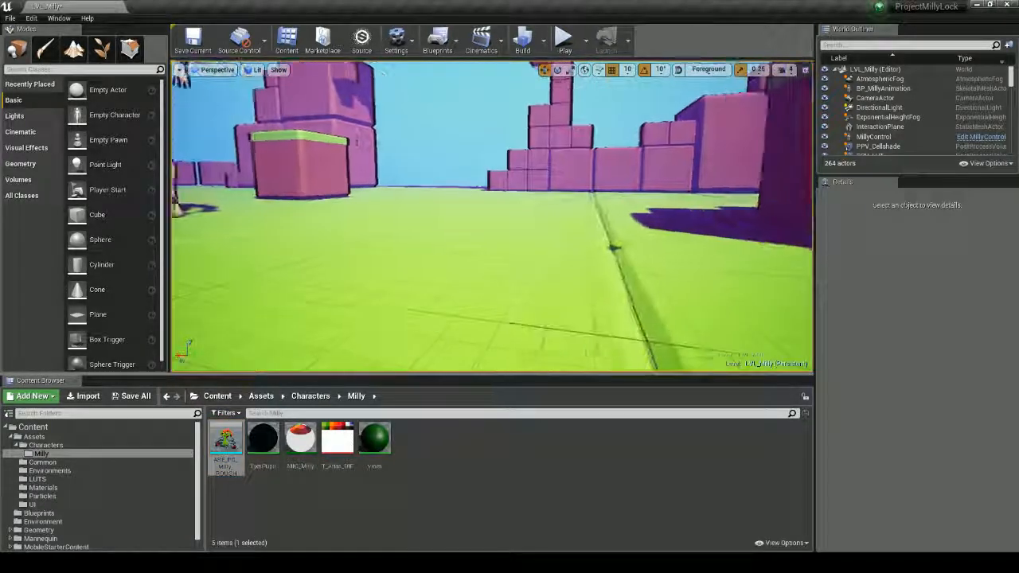
{"action": "left_click_drag", "start_coordinate": [417, 337], "coordinate": [411, 294]}
{"action": "right_click_drag", "start_coordinate": [412, 294], "coordinate": [390, 314]}
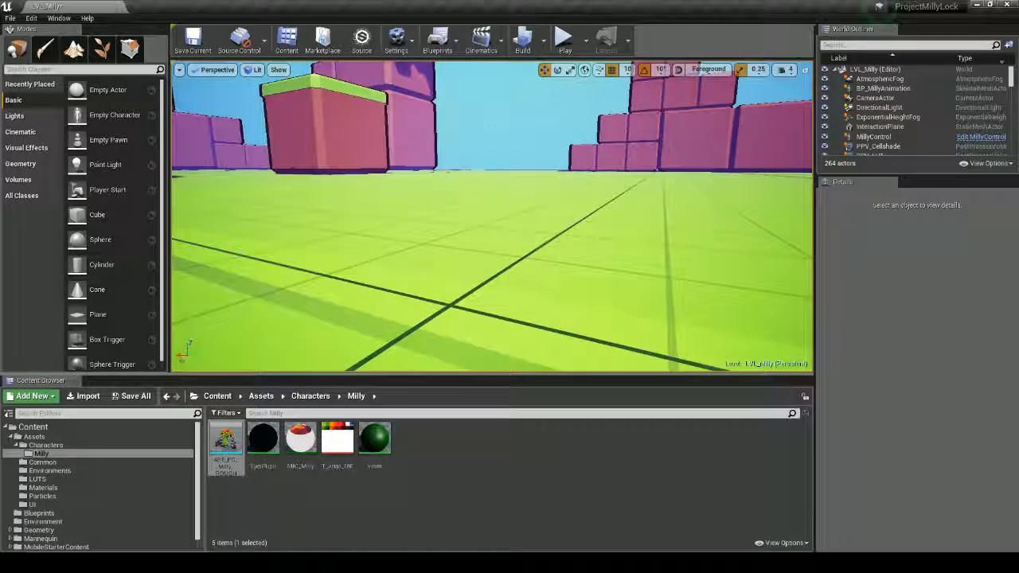
{"action": "right_click", "coordinate": [441, 284]}
{"action": "key", "text": "Escape"}
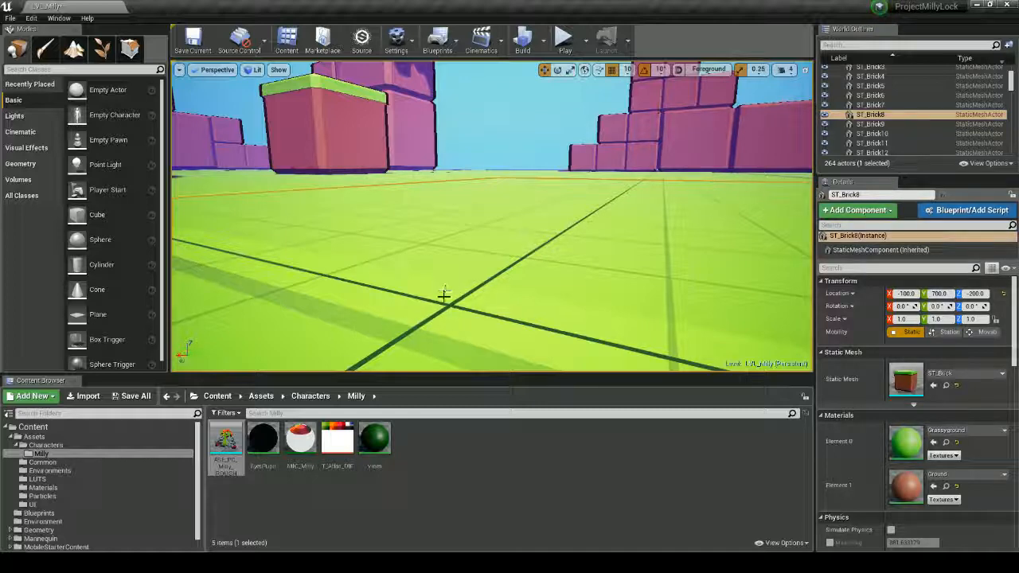
{"action": "right_click_drag", "start_coordinate": [454, 301], "coordinate": [386, 278]}
{"action": "right_click_drag", "start_coordinate": [323, 108], "coordinate": [398, 96]}
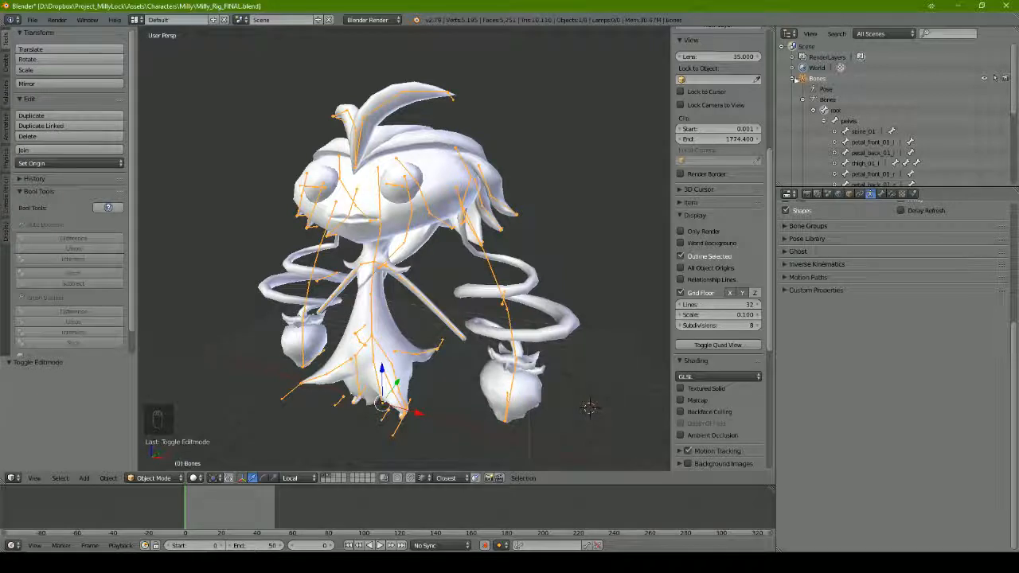
- Switch to Blender, start an FBX export, and examine its main and geometry options, including the smoothing choices
{"action": "left_click", "coordinate": [32, 20]}
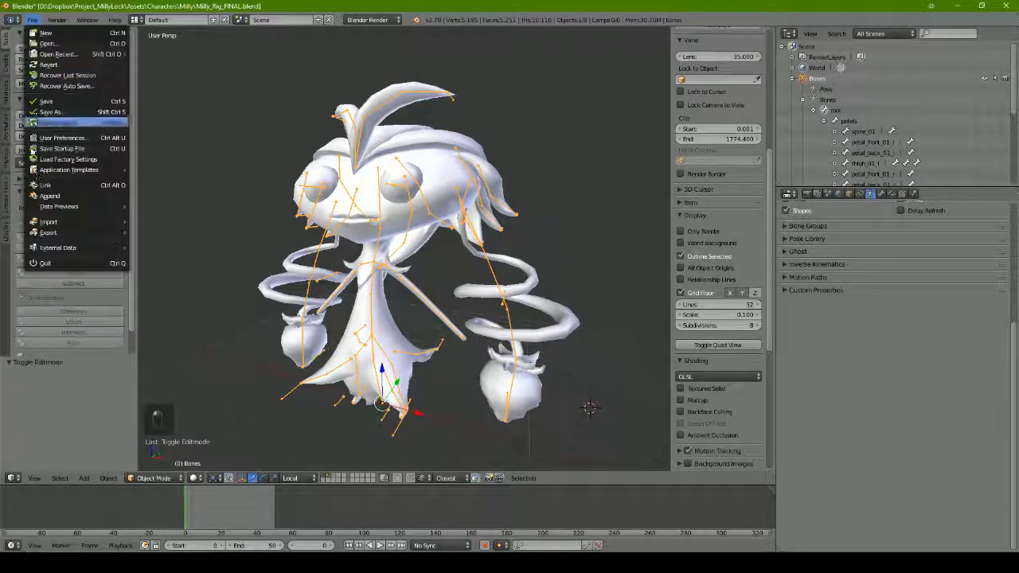
{"action": "mouse_move", "coordinate": [62, 234]}
{"action": "left_click", "coordinate": [159, 263]}
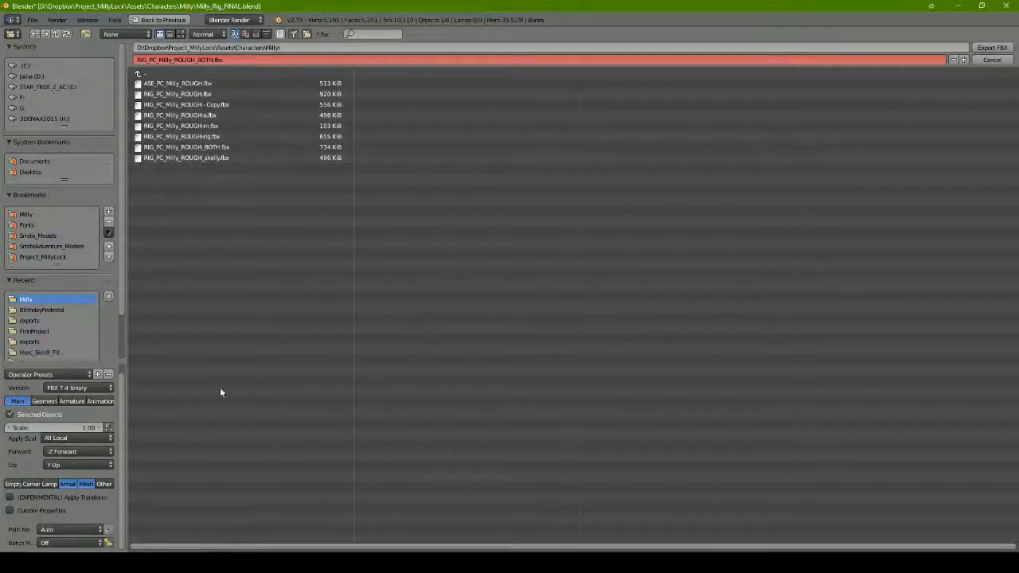
{"action": "left_click", "coordinate": [44, 401]}
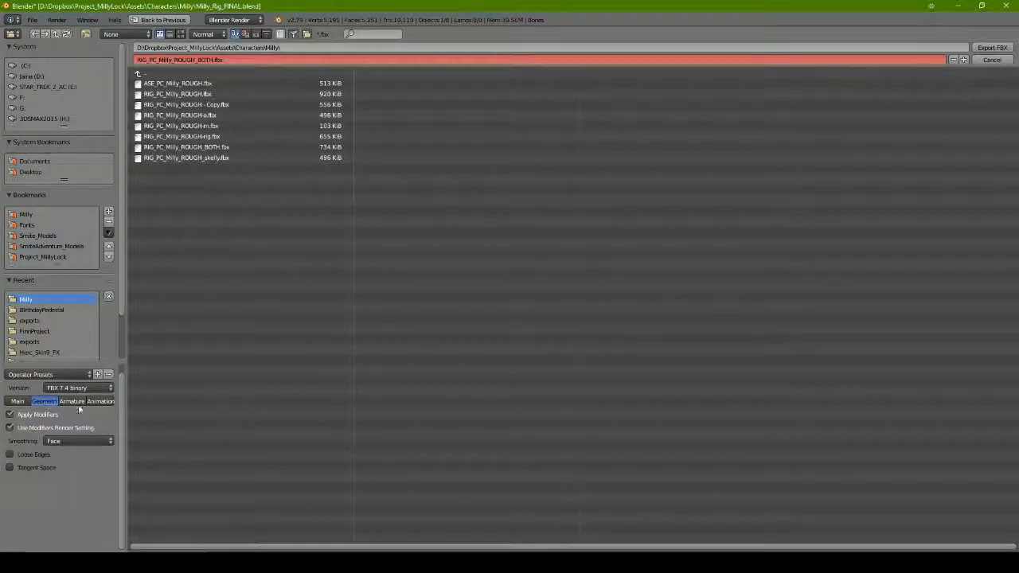
{"action": "left_click", "coordinate": [73, 442]}
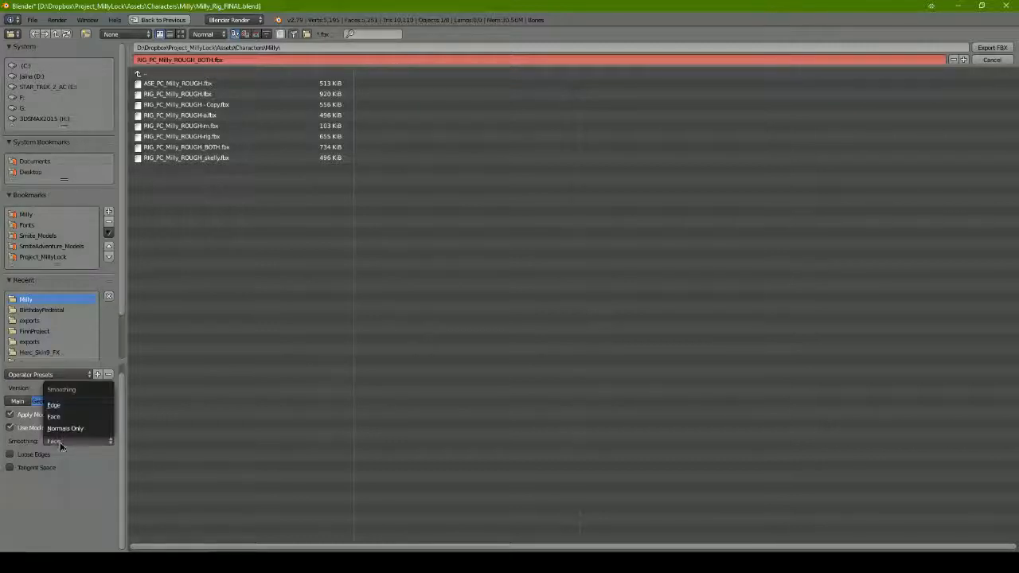
{"action": "left_click", "coordinate": [77, 443]}
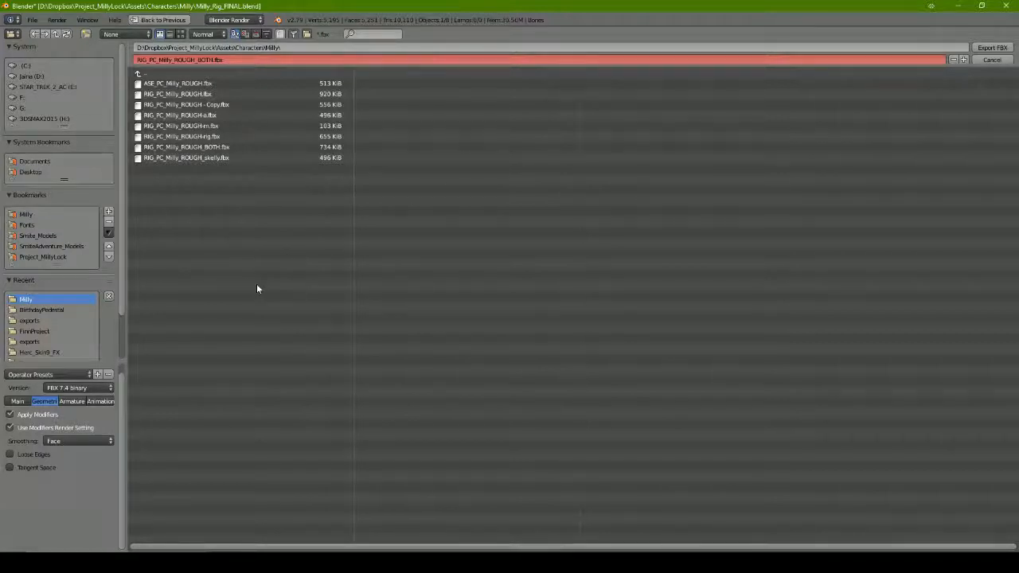
- Examine the FBX export's armature, animation and version options, and cancel the export
{"action": "left_click", "coordinate": [77, 401]}
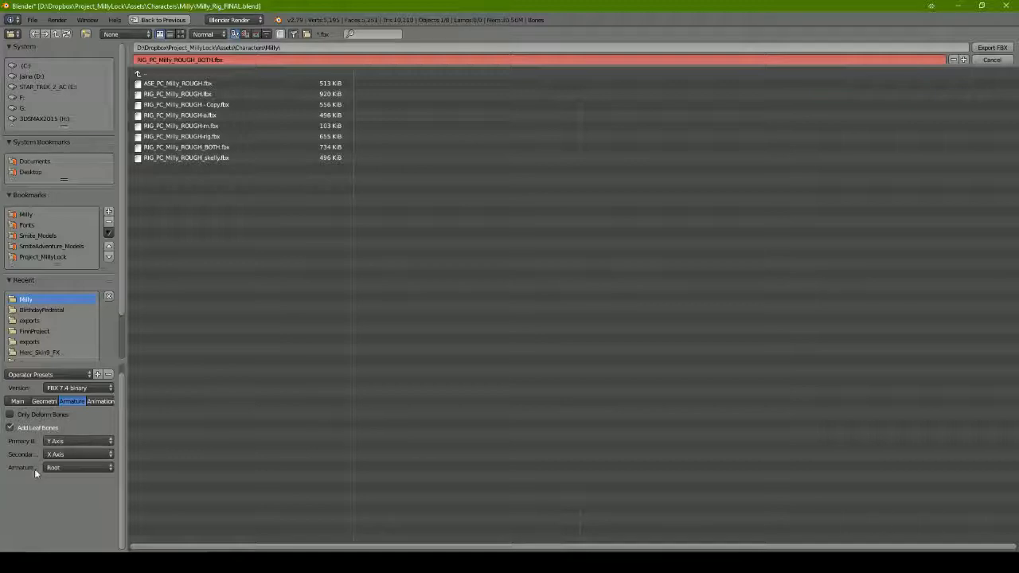
{"action": "left_click", "coordinate": [93, 467]}
{"action": "left_click", "coordinate": [89, 403]}
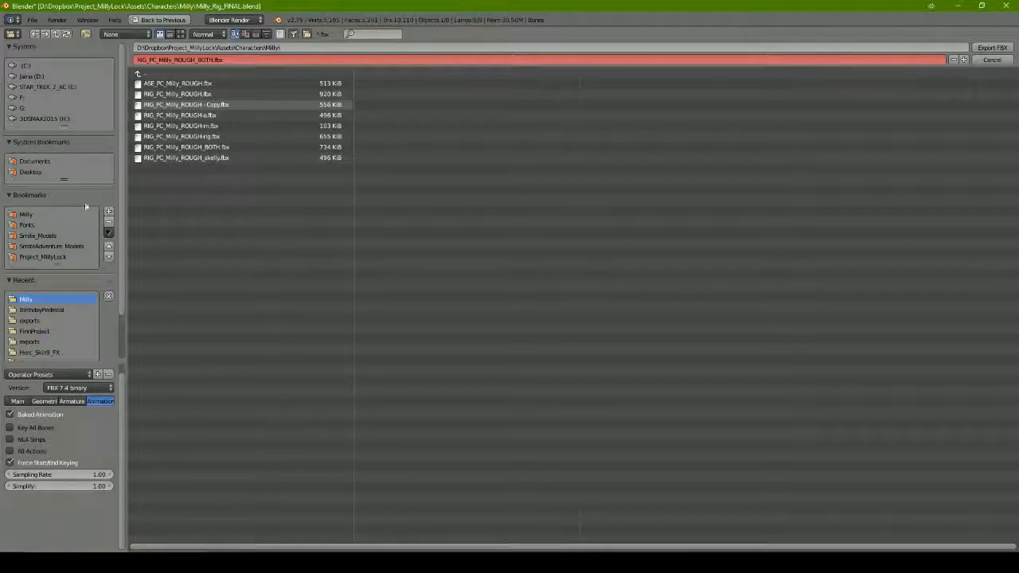
{"action": "left_click", "coordinate": [79, 389]}
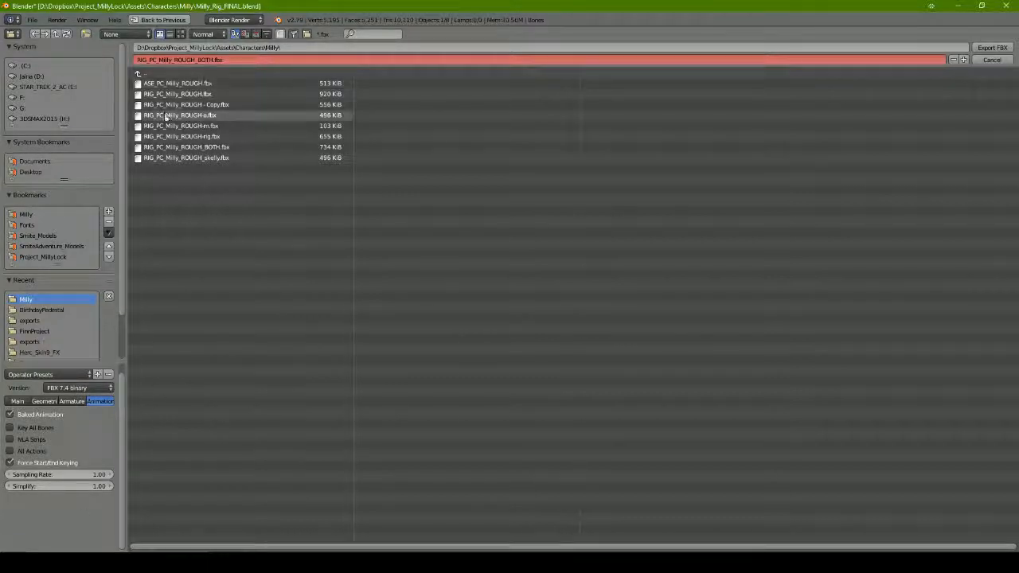
{"action": "left_click", "coordinate": [100, 389]}
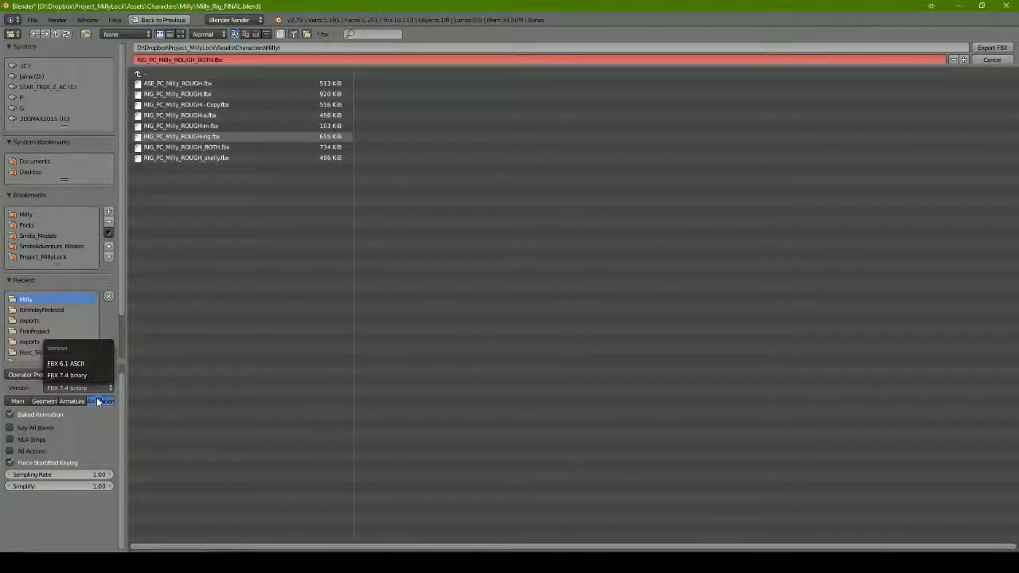
{"action": "left_click", "coordinate": [97, 391]}
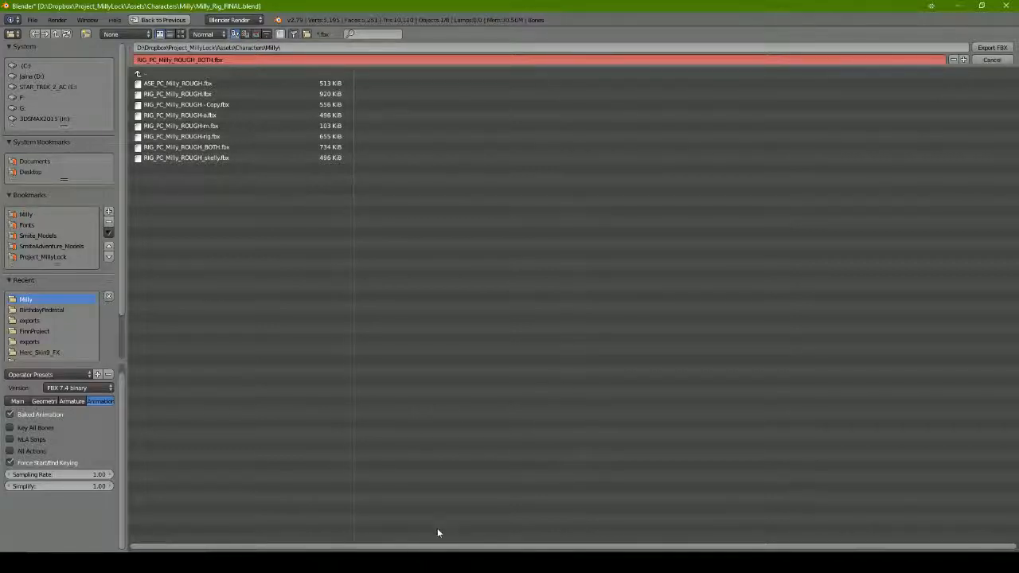
{"action": "mouse_move", "coordinate": [457, 562]}
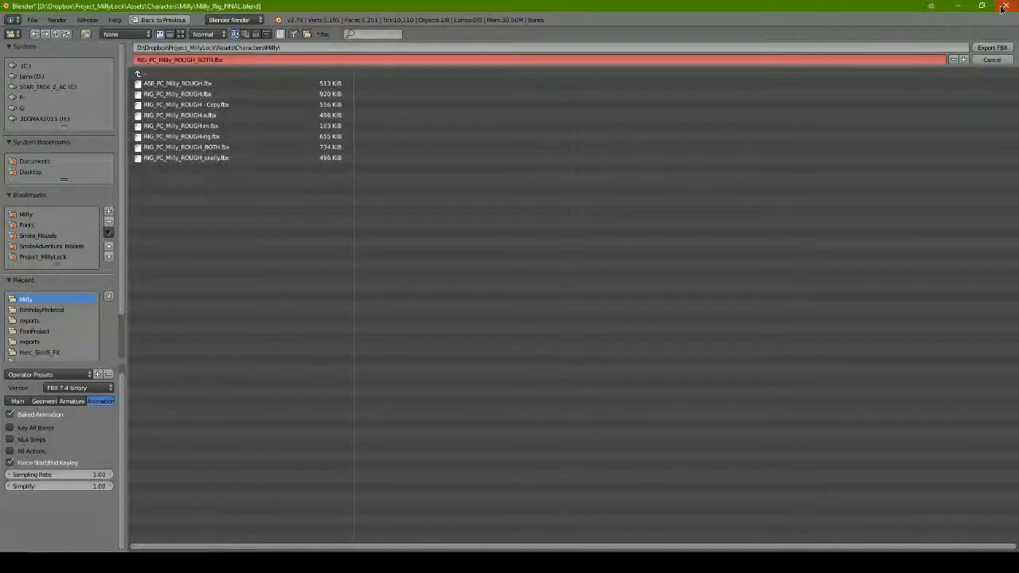
{"action": "left_click", "coordinate": [991, 59]}
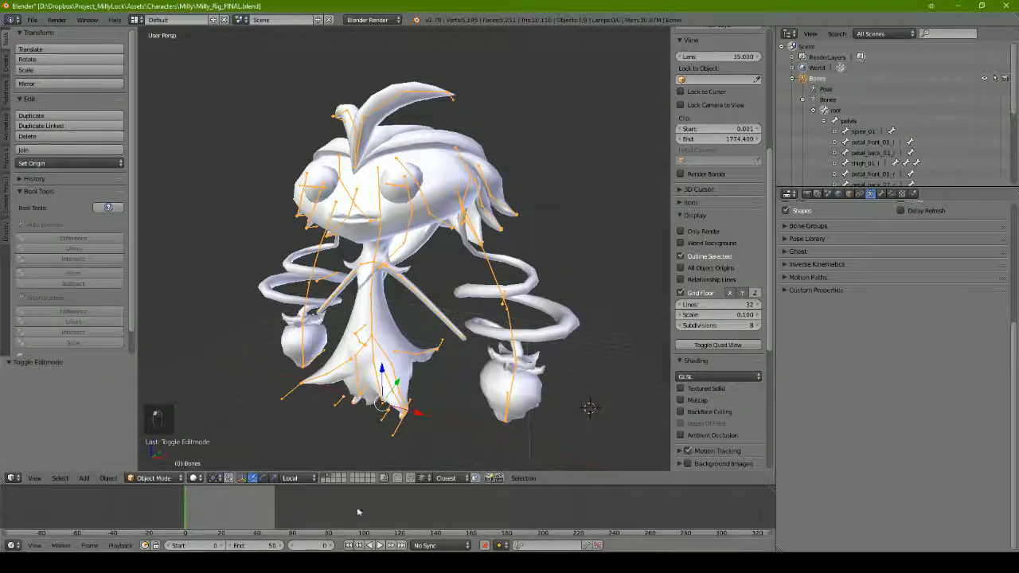
- Switch to Unreal Engine and start importing RIG_PC_Milly_ROUGH_BOTH.fbx into the Milly folder, bringing up its FBX import options
{"action": "left_click", "coordinate": [441, 562]}
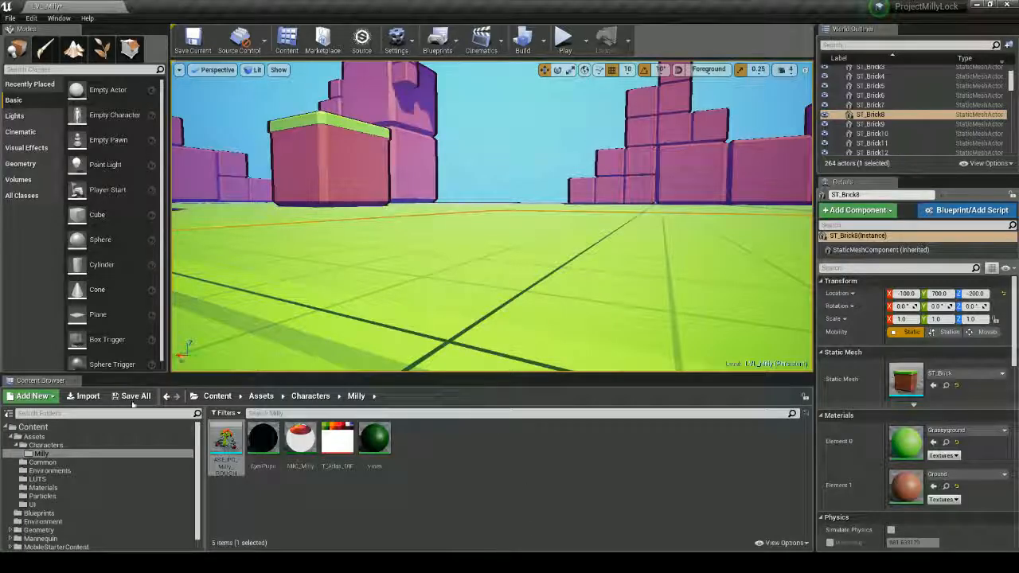
{"action": "left_click", "coordinate": [89, 398]}
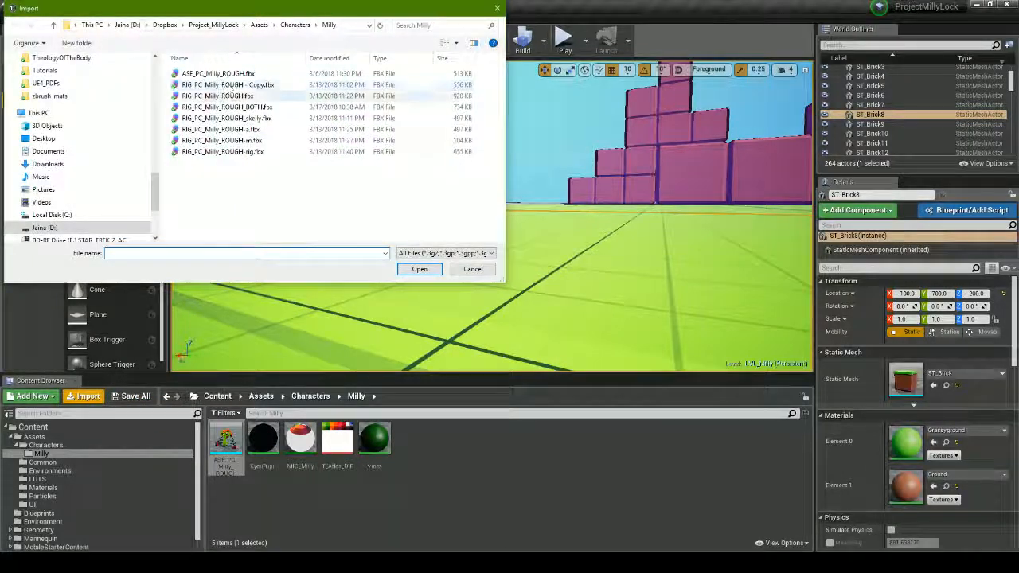
{"action": "left_click", "coordinate": [230, 107]}
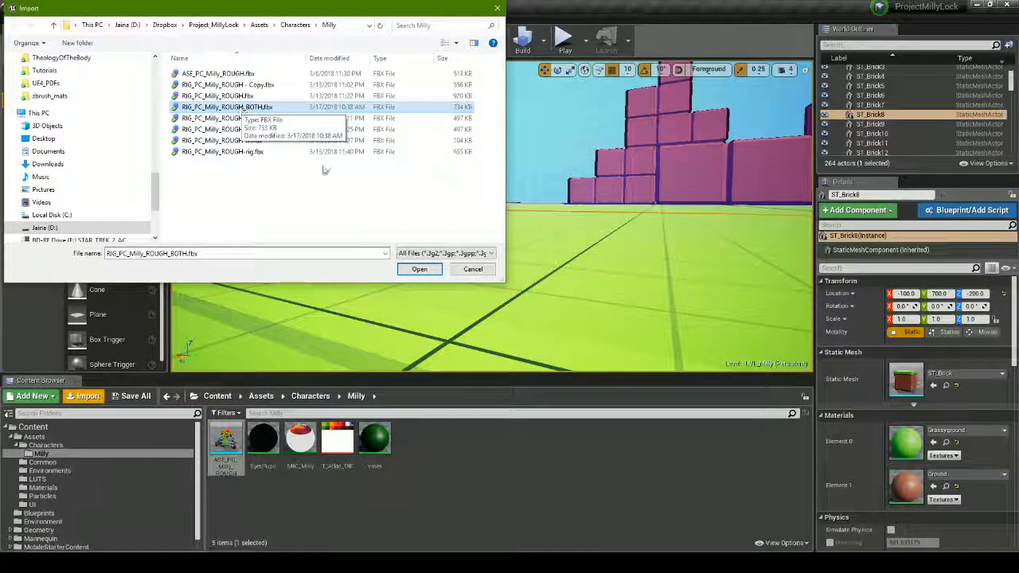
{"action": "left_click", "coordinate": [418, 269]}
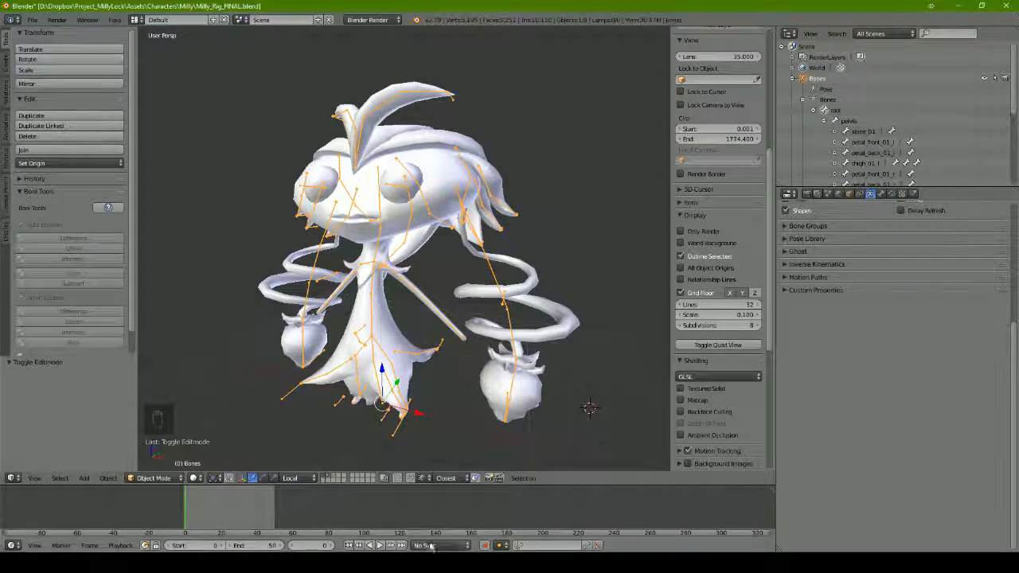
{"action": "mouse_move", "coordinate": [426, 562]}
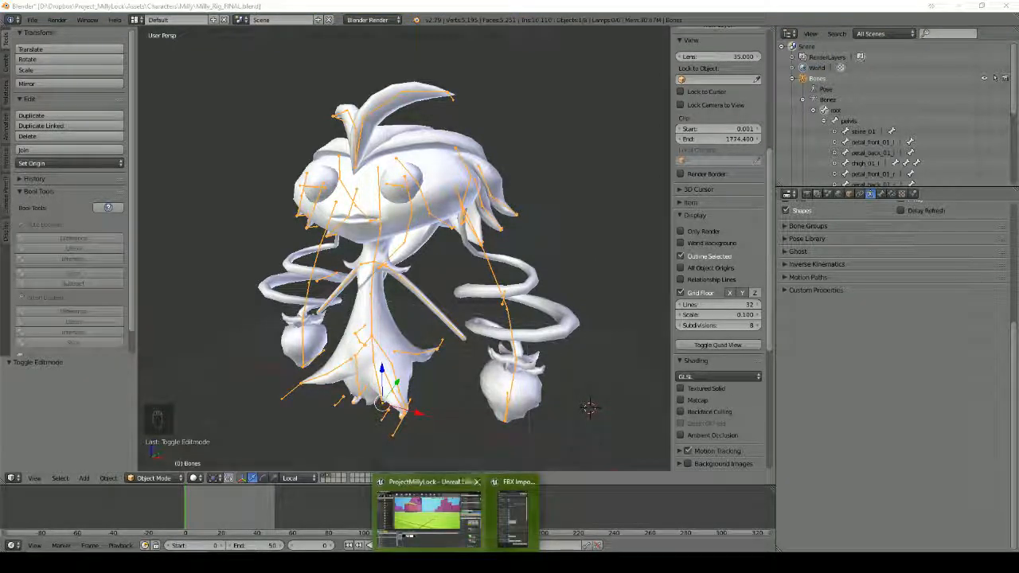
{"action": "left_click", "coordinate": [450, 522]}
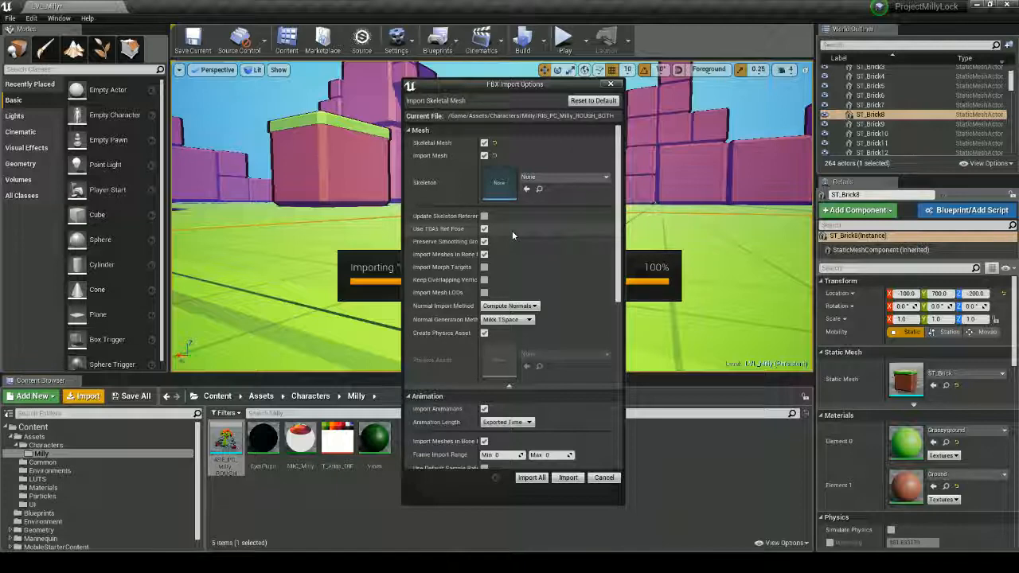
- Review the mesh, animation and transform import options, and import the skeletal mesh with a new skeleton
{"action": "scroll", "coordinate": [570, 399], "scroll_direction": "down", "scroll_amount": 3}
{"action": "left_click", "coordinate": [528, 354]}
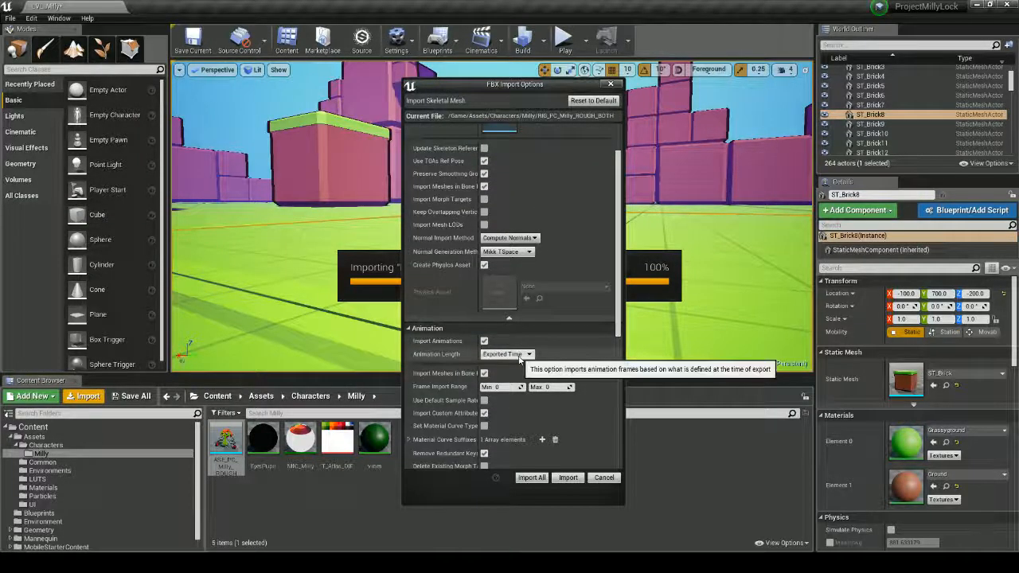
{"action": "left_click", "coordinate": [517, 363]}
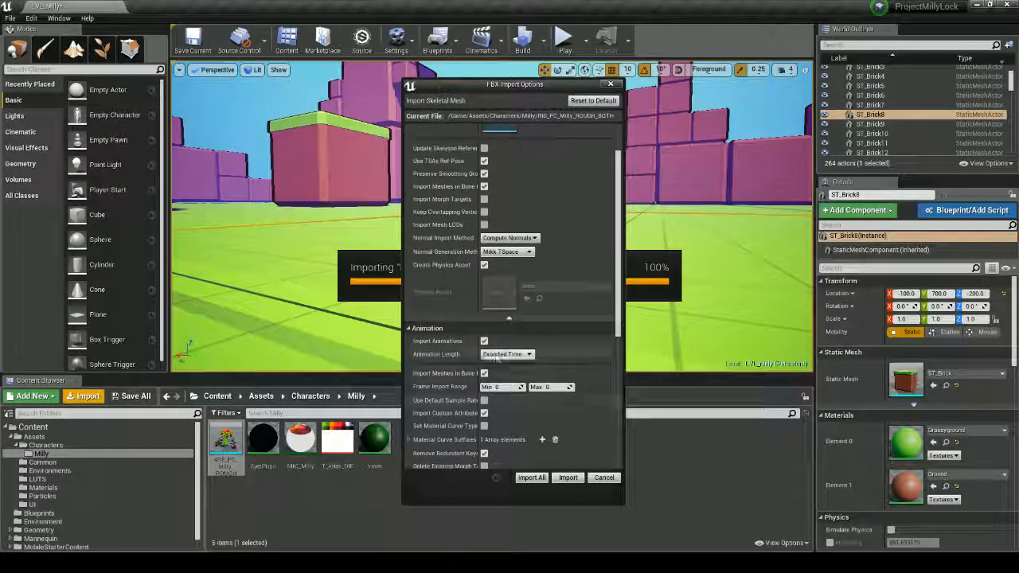
{"action": "scroll", "coordinate": [484, 416], "scroll_direction": "down", "scroll_amount": 5}
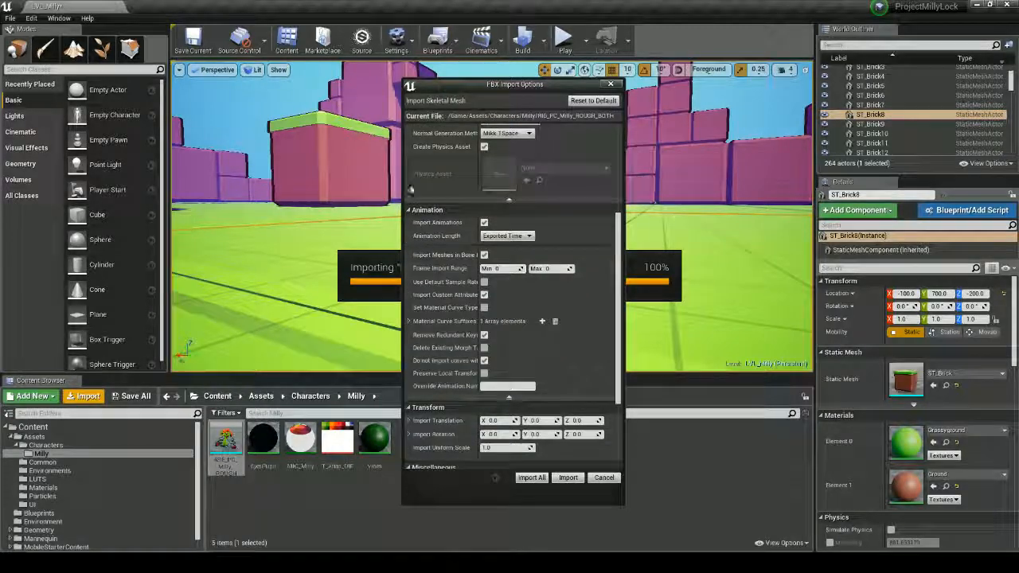
{"action": "scroll", "coordinate": [493, 298], "scroll_direction": "up", "scroll_amount": 8}
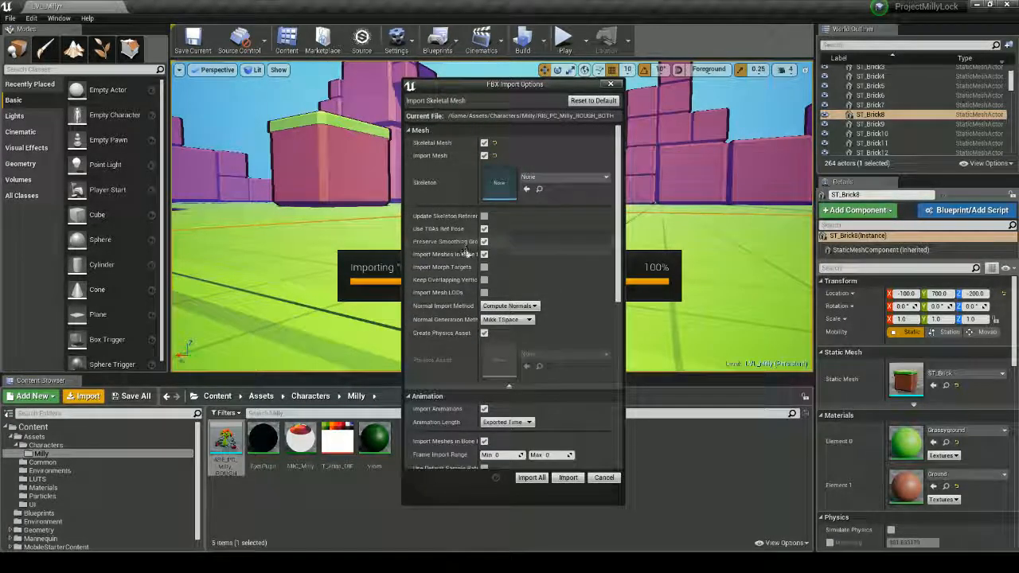
{"action": "left_click_drag", "start_coordinate": [478, 229], "coordinate": [483, 229]}
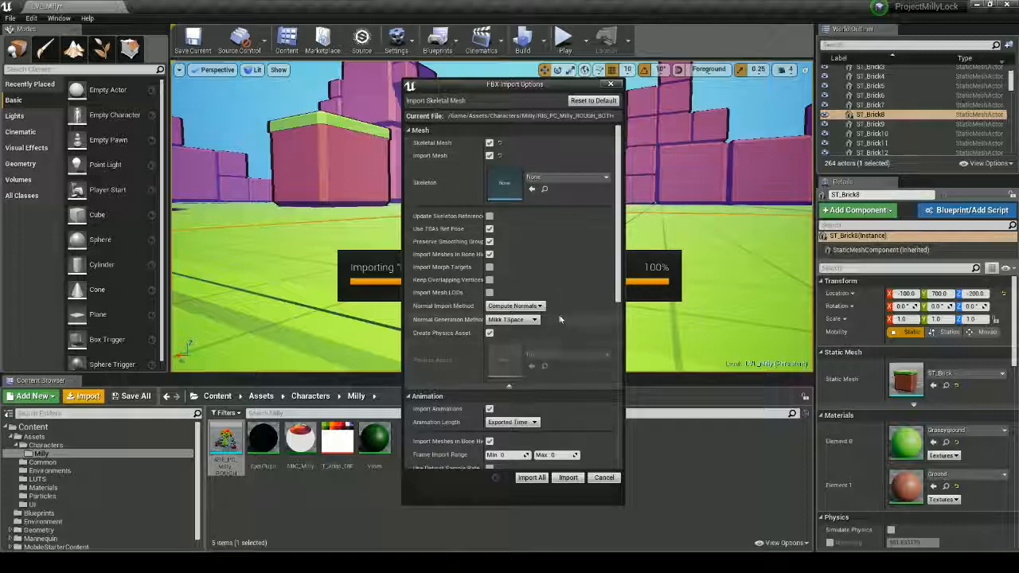
{"action": "scroll", "coordinate": [521, 374], "scroll_direction": "down", "scroll_amount": 1}
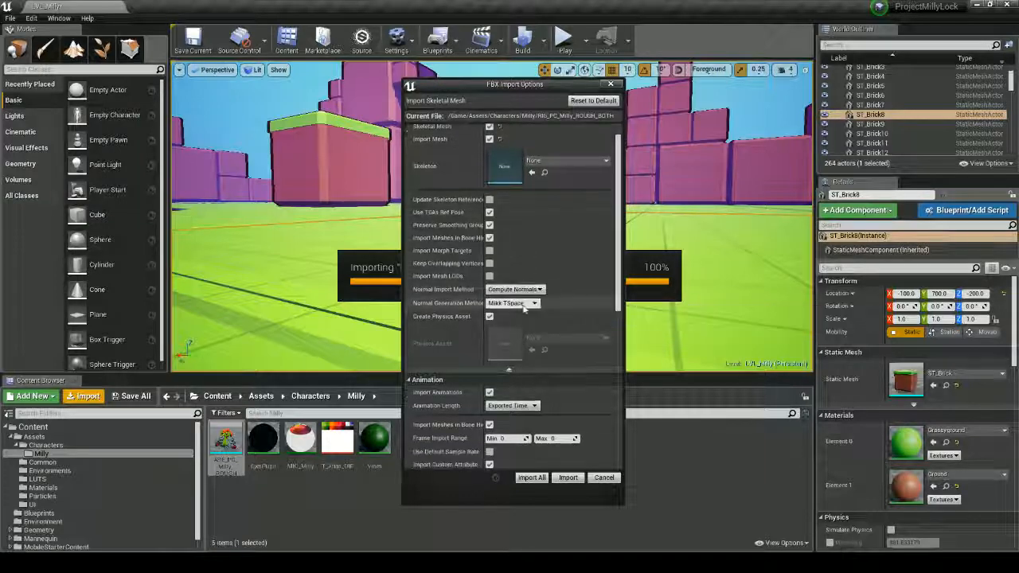
{"action": "left_click", "coordinate": [569, 478]}
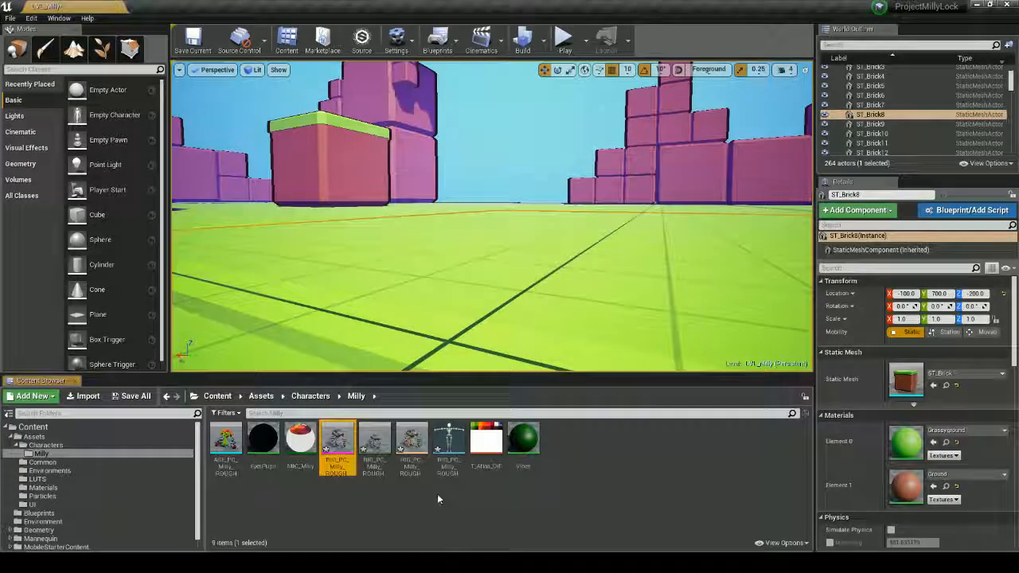
- Examine the imported Milly skeleton, skeletal mesh, animation and physics assets, and close the physics asset editor
{"action": "left_click", "coordinate": [450, 441]}
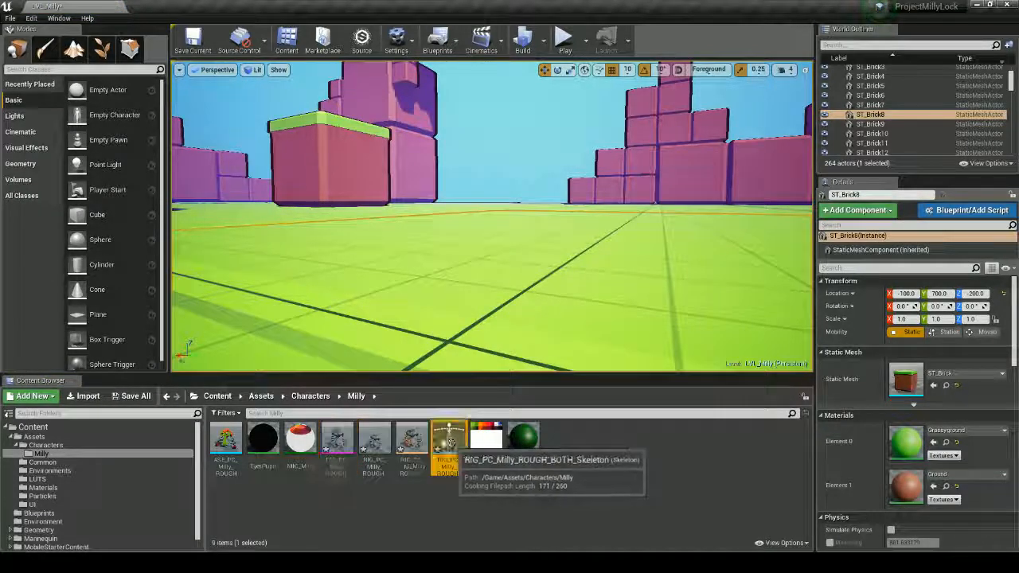
{"action": "left_click", "coordinate": [338, 439]}
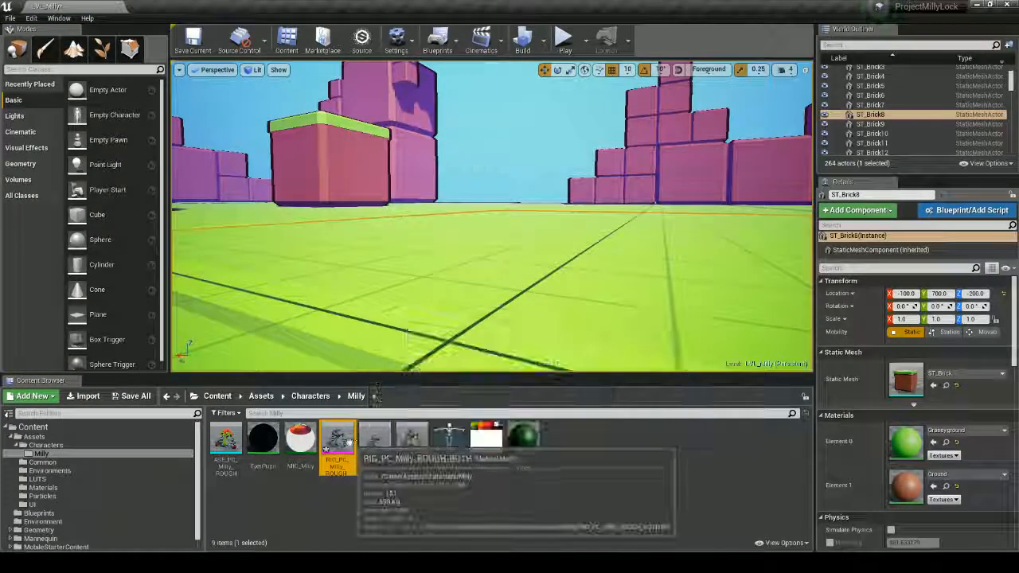
{"action": "double_click", "coordinate": [373, 442]}
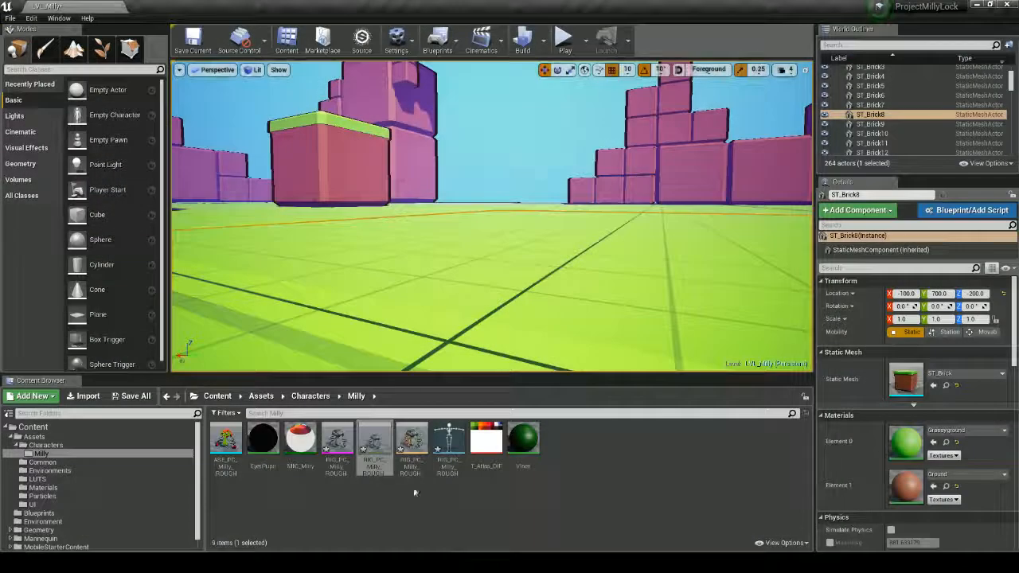
{"action": "double_click", "coordinate": [412, 444]}
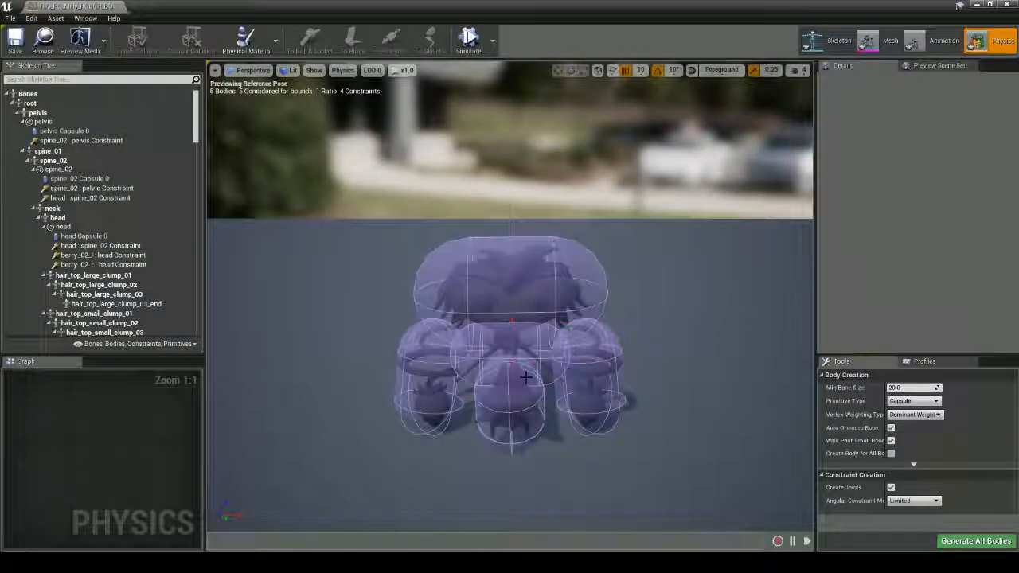
{"action": "left_click", "coordinate": [1008, 4]}
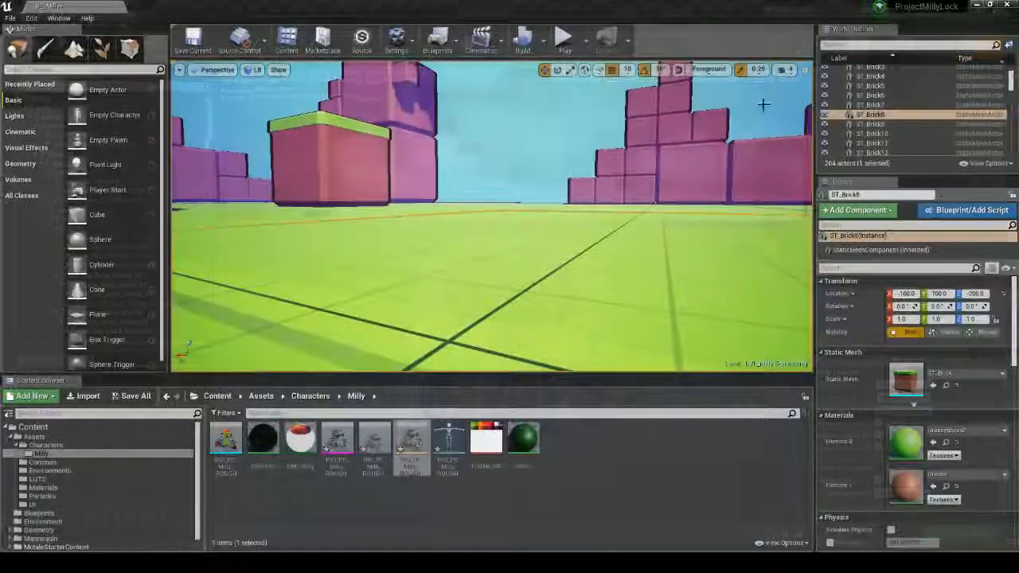
- Open the imported Milly skeleton, switch to its mesh, and assign the MIC_Milly material to the Element 0 slot
{"action": "double_click", "coordinate": [449, 439]}
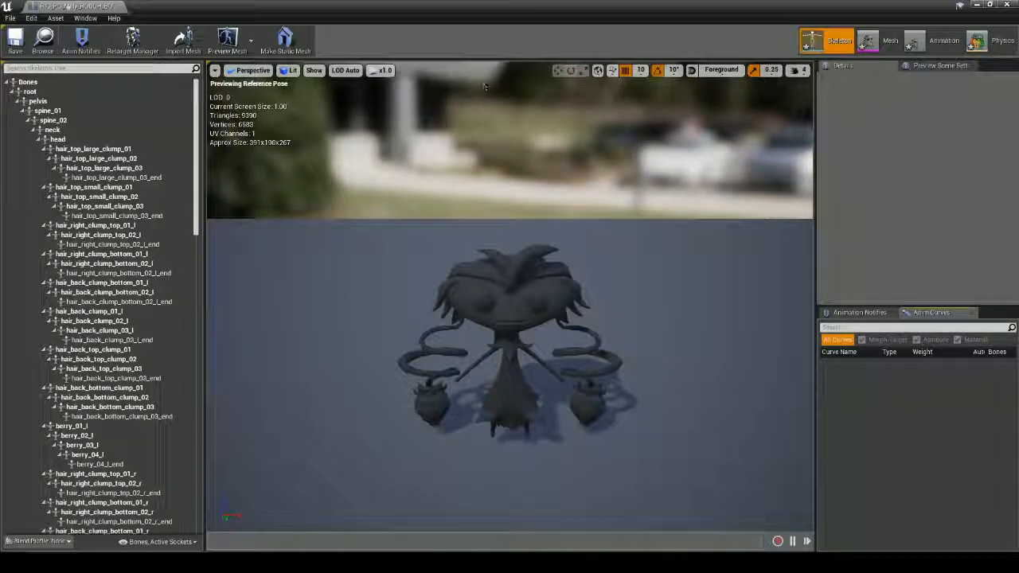
{"action": "left_click", "coordinate": [884, 40]}
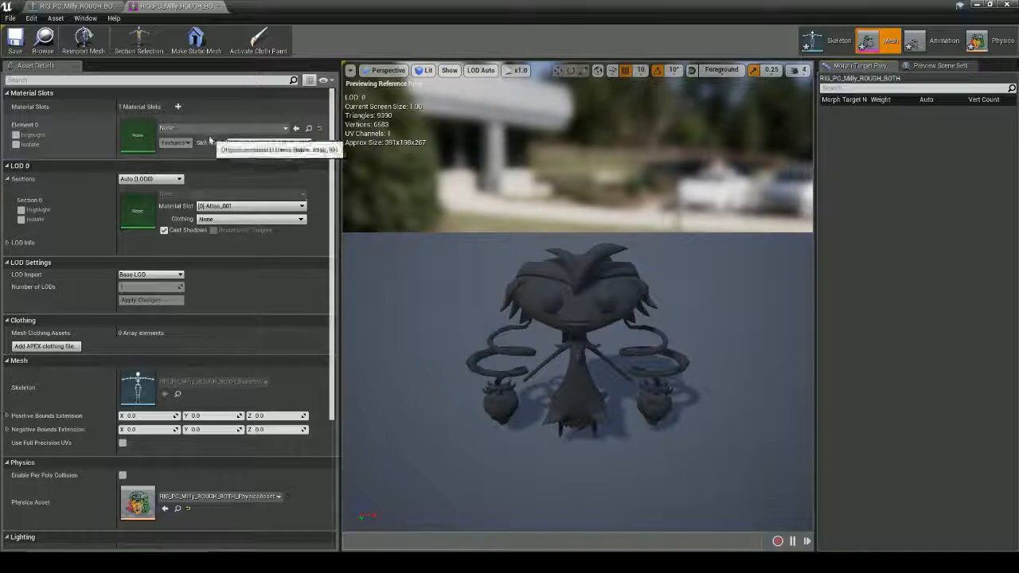
{"action": "left_click", "coordinate": [255, 129]}
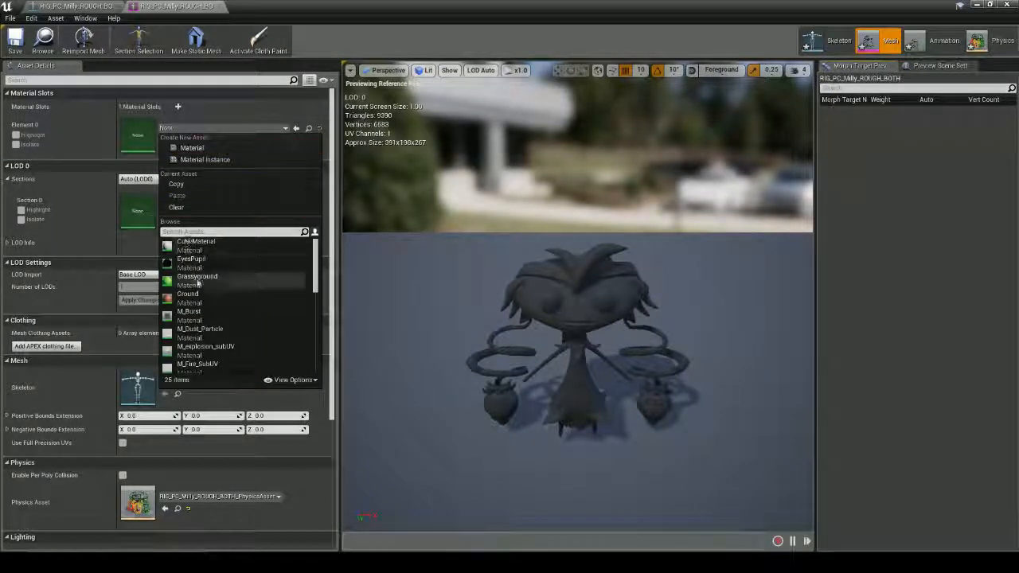
{"action": "scroll", "coordinate": [199, 279], "scroll_direction": "down", "scroll_amount": 5}
{"action": "scroll", "coordinate": [199, 277], "scroll_direction": "up", "scroll_amount": 1}
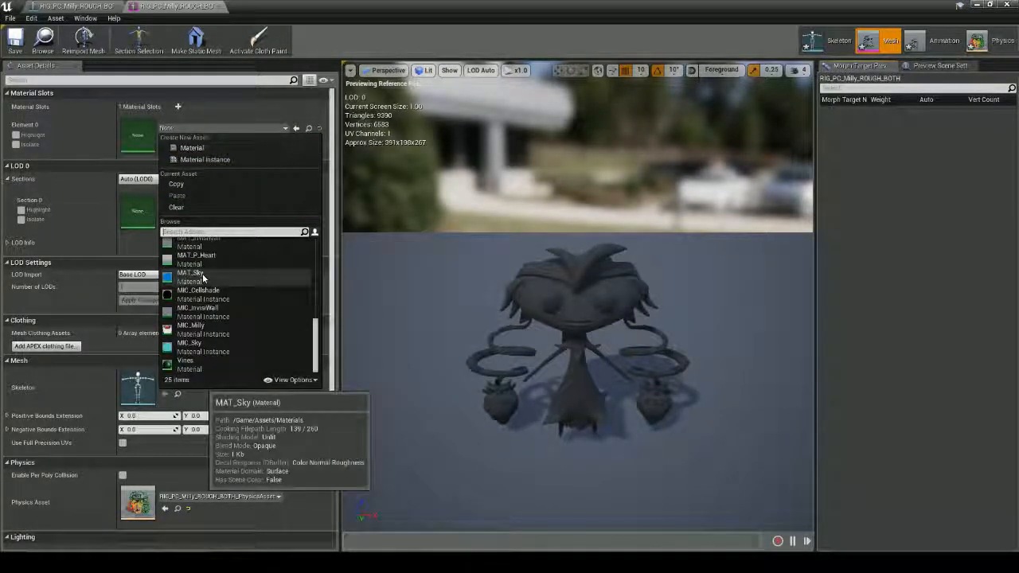
{"action": "left_click", "coordinate": [211, 334]}
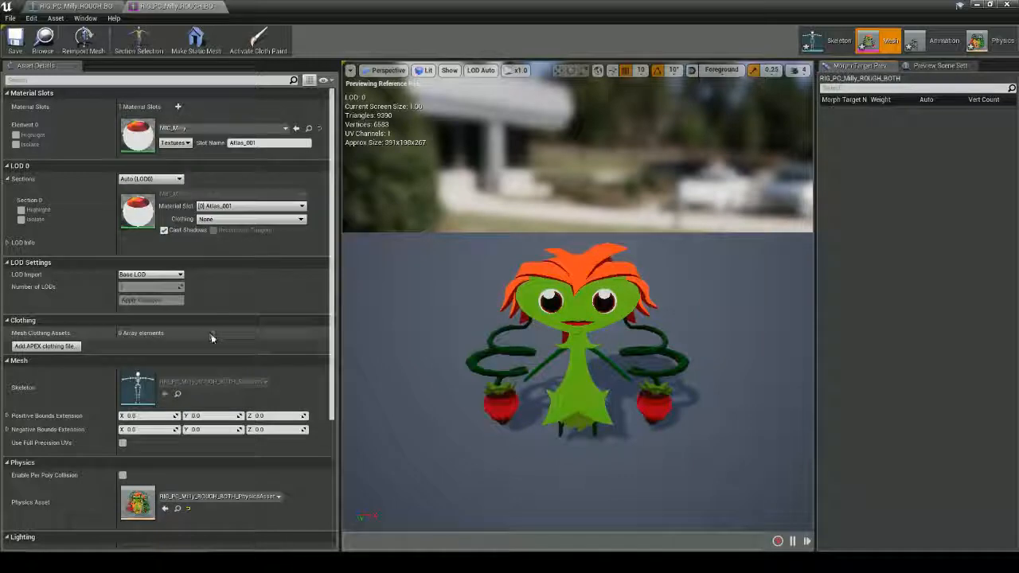
- Look over Milly's imported animation and physics asset with the material applied, and close the asset editor
{"action": "left_click", "coordinate": [947, 45]}
{"action": "left_click", "coordinate": [976, 41]}
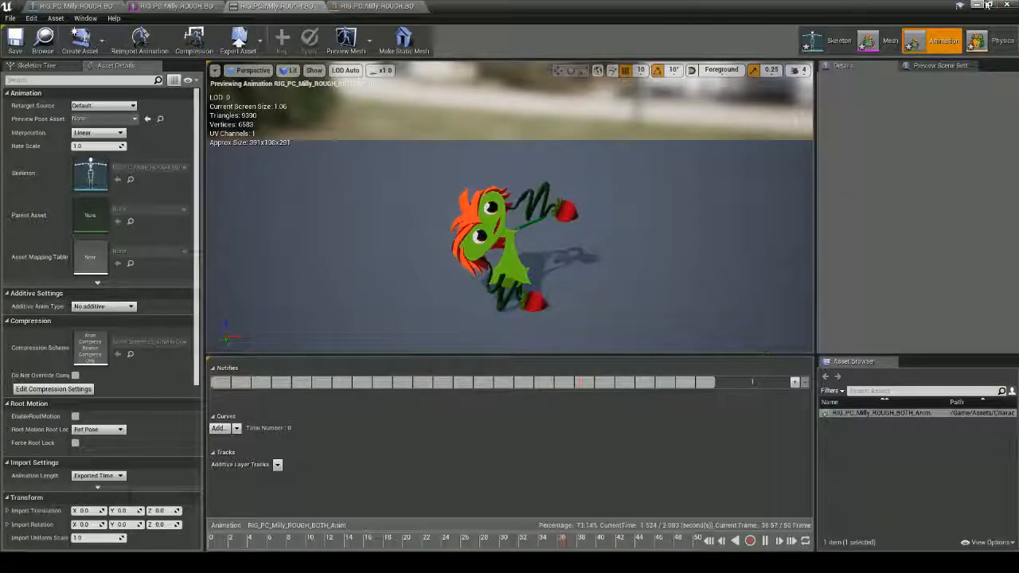
{"action": "left_click", "coordinate": [1006, 5]}
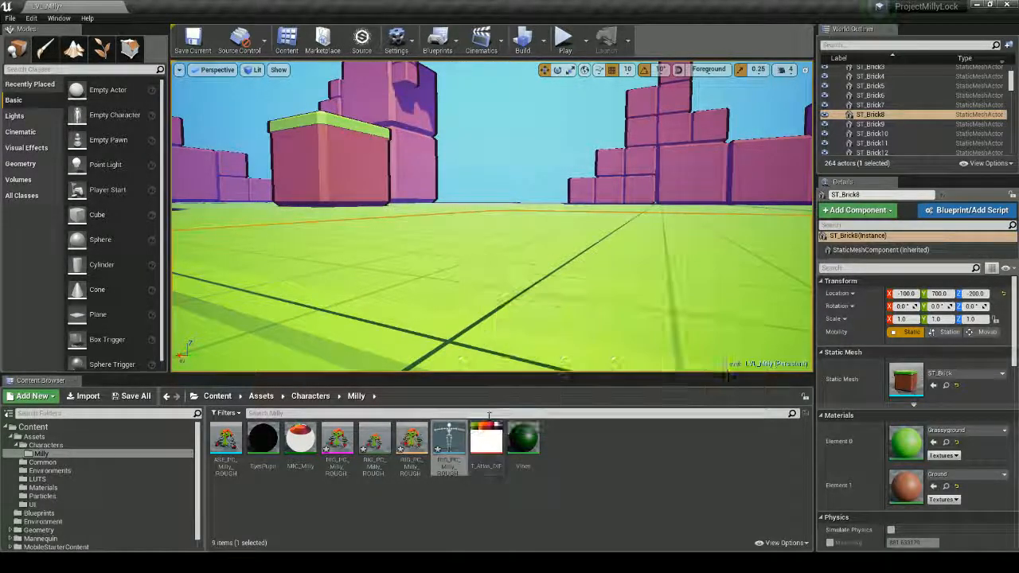
{"action": "mouse_move", "coordinate": [487, 431]}
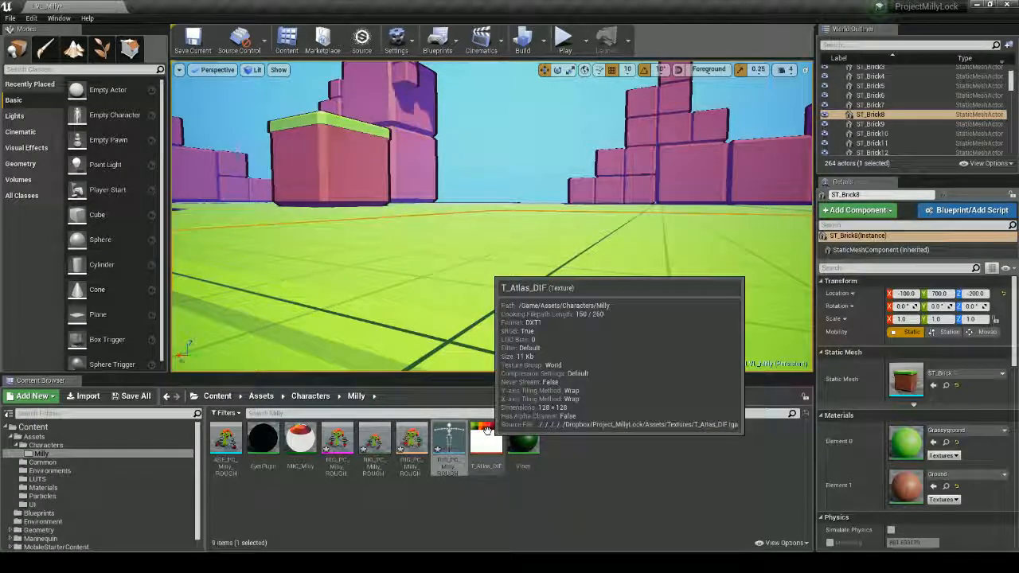